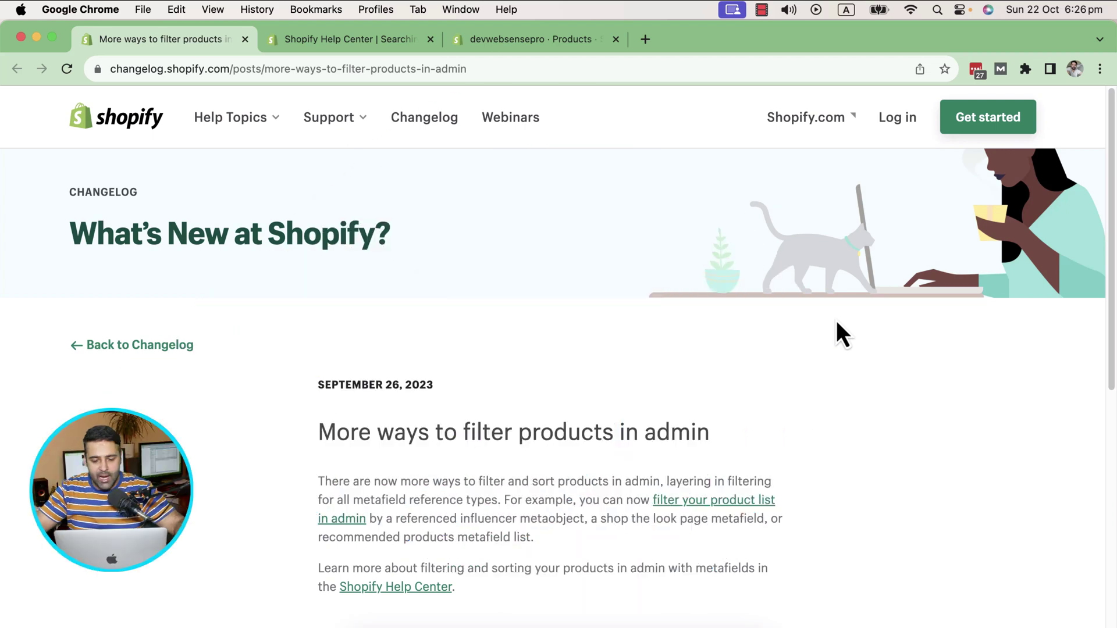
# In the Help Center searching and filtering article, highlight the 'Sort your product list' entry.
pyautogui.scroll(-3, 836, 320)
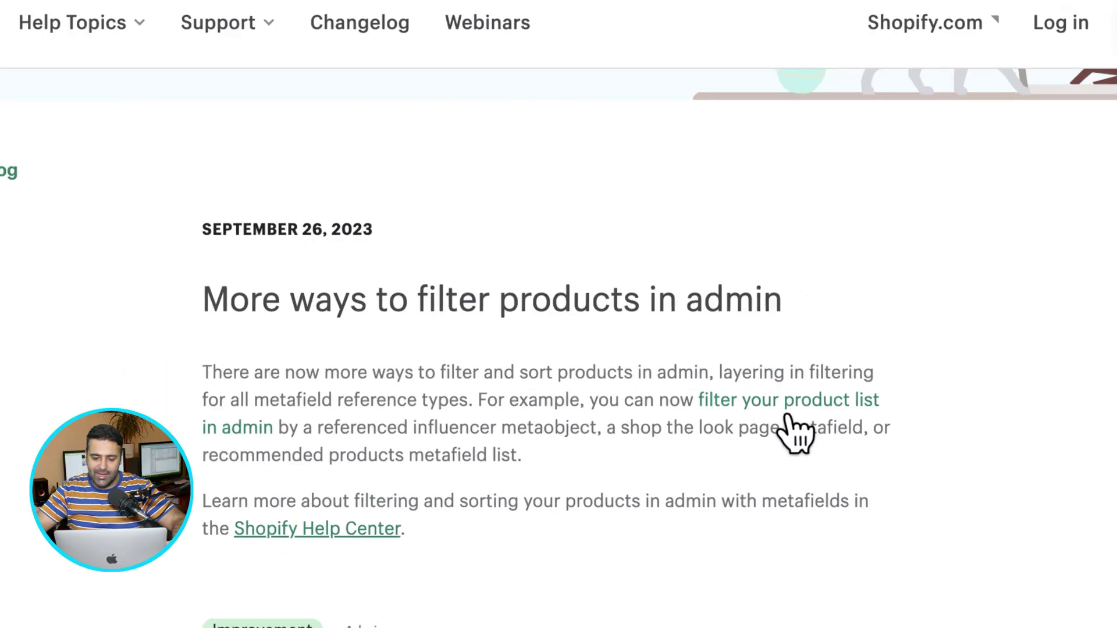
pyautogui.click(372, 40)
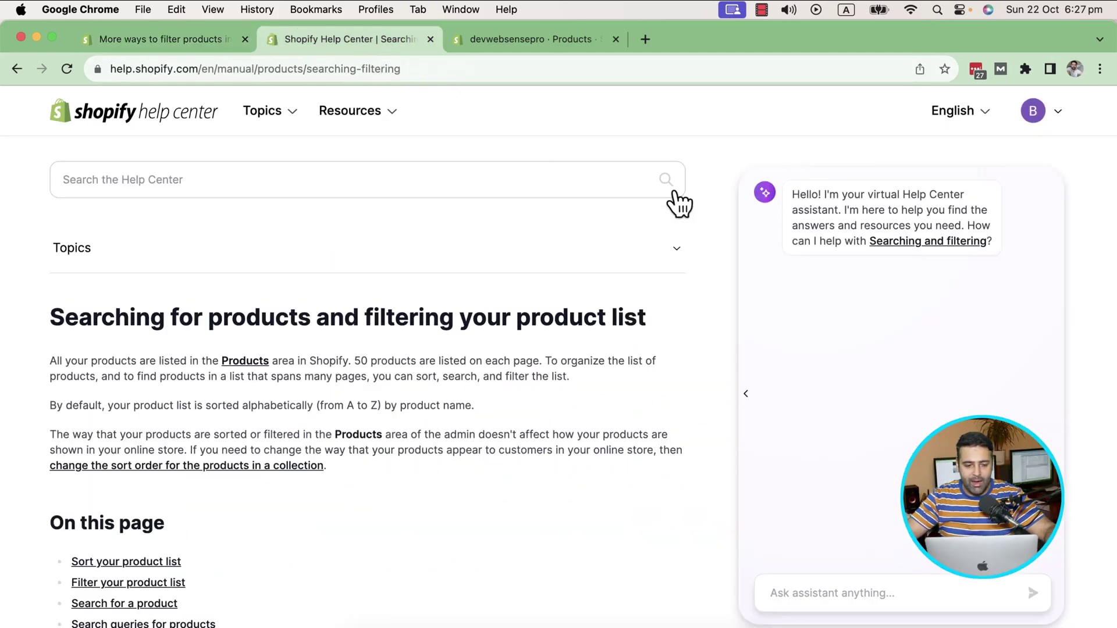
pyautogui.scroll(-5, 678, 201)
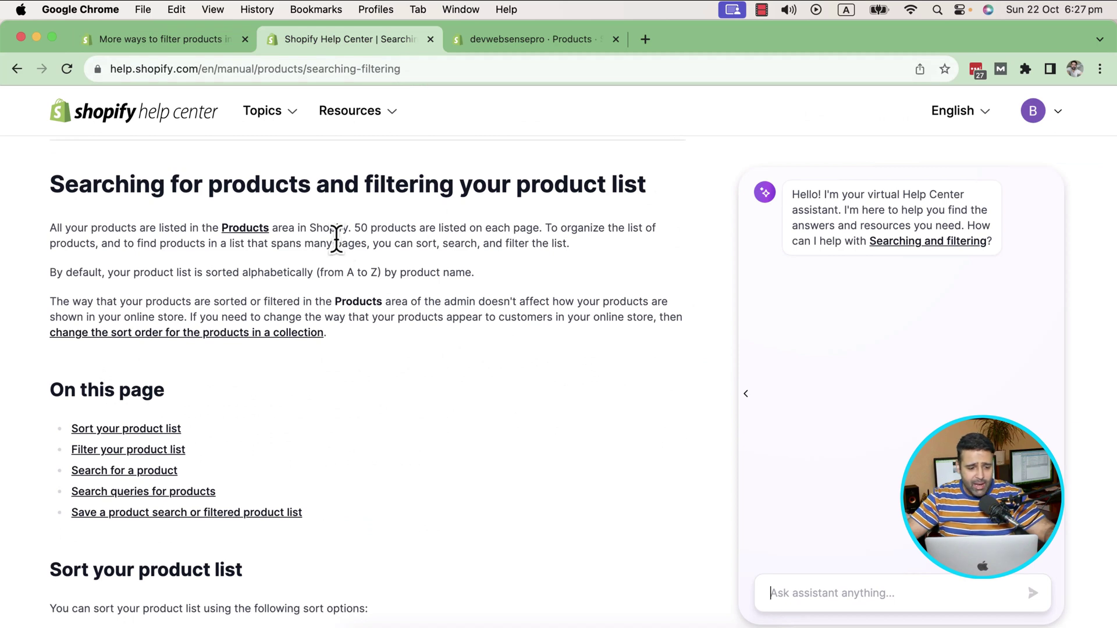
pyautogui.scroll(-4, 336, 238)
pyautogui.moveTo(181, 322); pyautogui.dragTo(74, 327)
pyautogui.moveTo(237, 345); pyautogui.dragTo(72, 350)
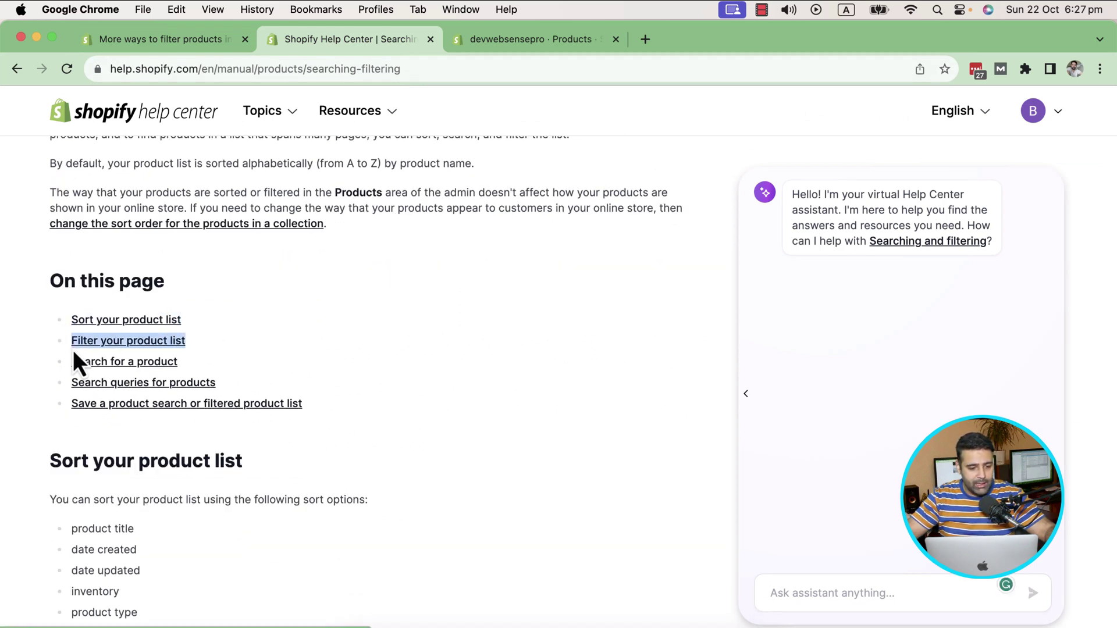
# Point out the 'Filter your product list' section, then return to the admin Products list.
pyautogui.click(374, 334)
pyautogui.scroll(-1, 393, 295)
pyautogui.scroll(-13, 412, 260)
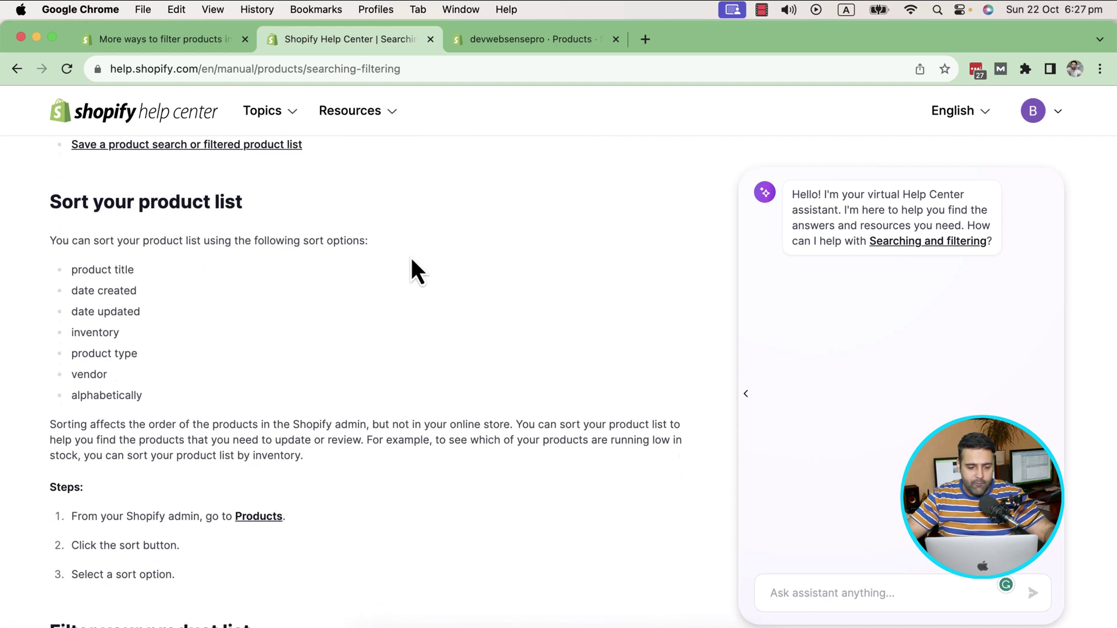
pyautogui.scroll(5, 411, 257)
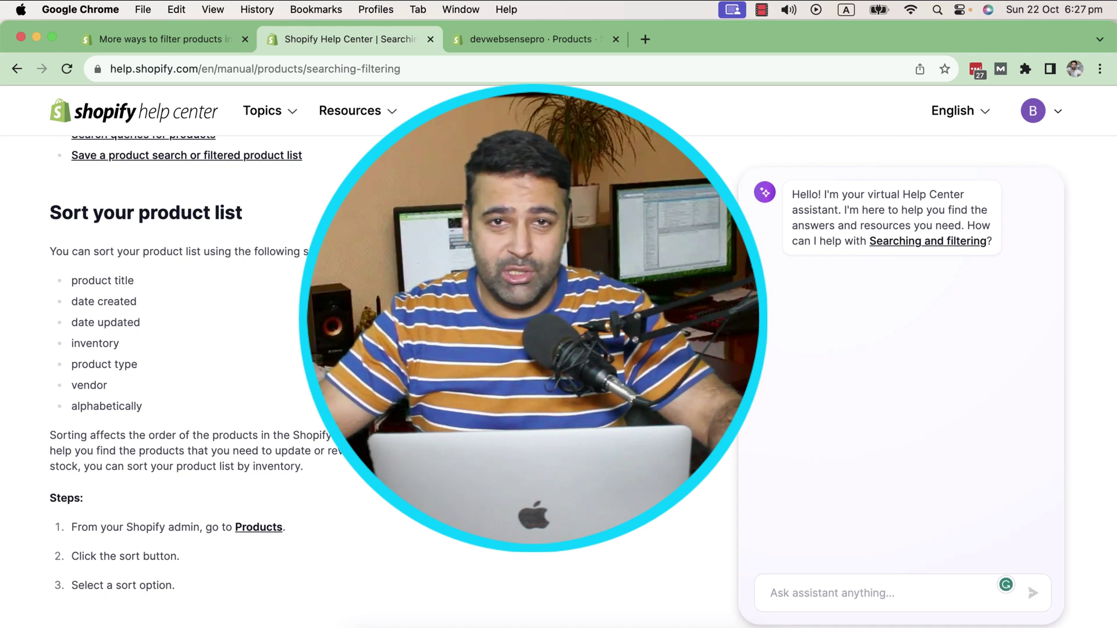
pyautogui.scroll(-10, 366, 384)
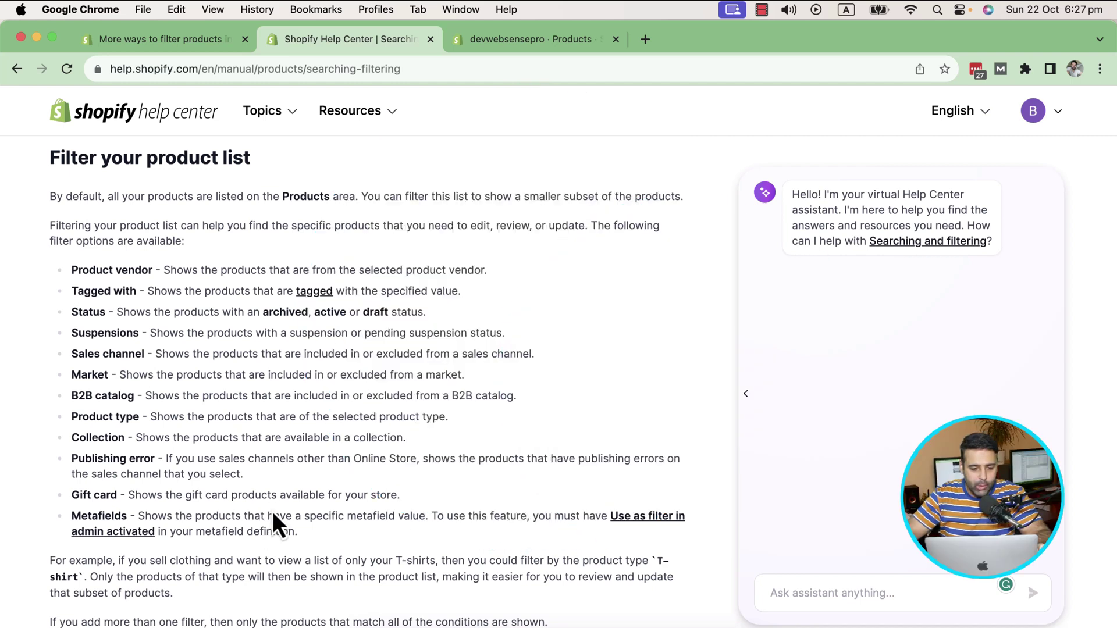
pyautogui.click(557, 49)
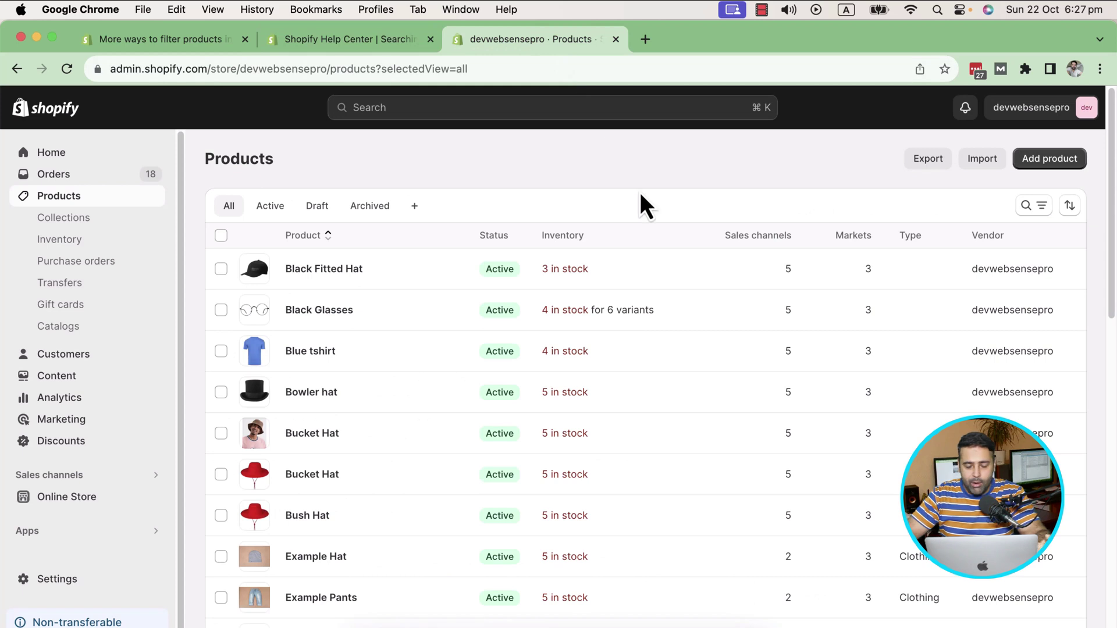
# Scroll through the Products list, then go to Settings > Custom data.
pyautogui.scroll(-8, 861, 280)
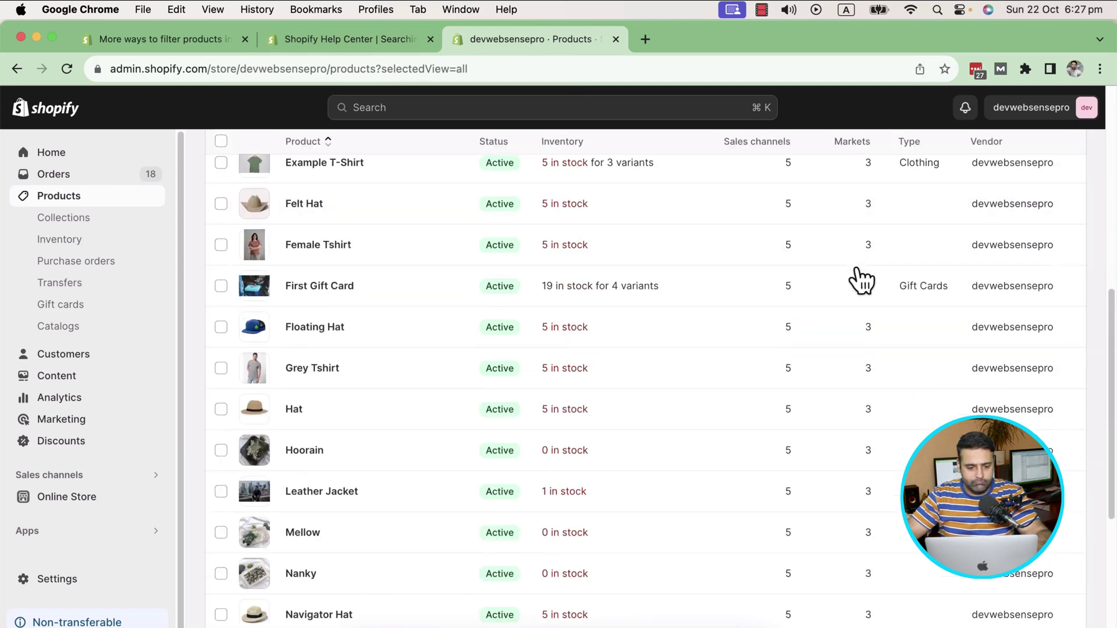
pyautogui.scroll(-5, 861, 279)
pyautogui.scroll(12, 766, 370)
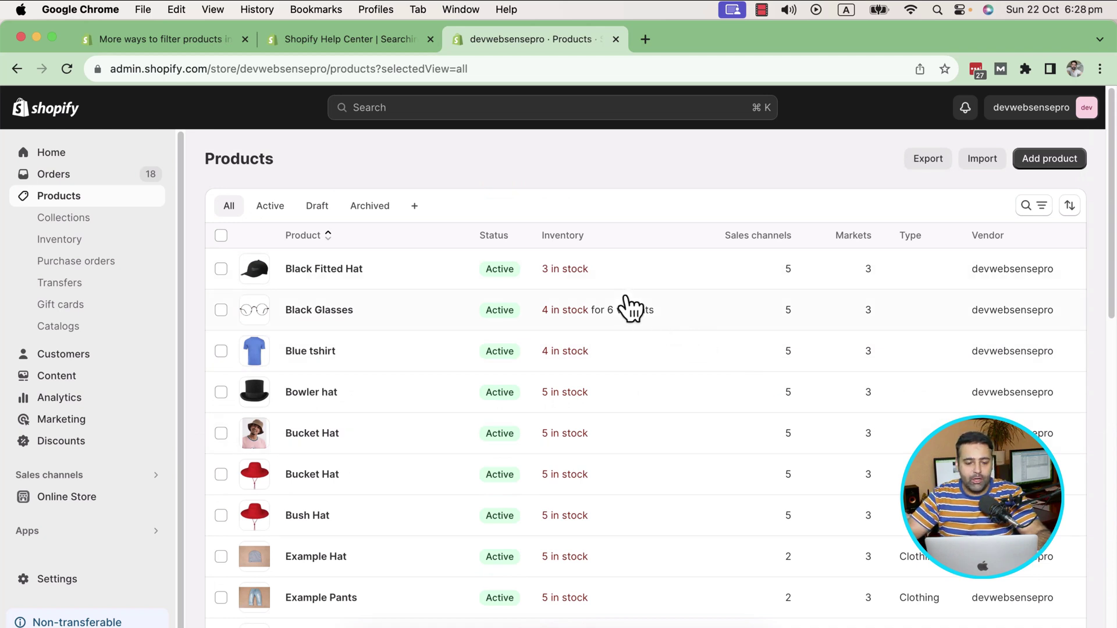
pyautogui.click(81, 583)
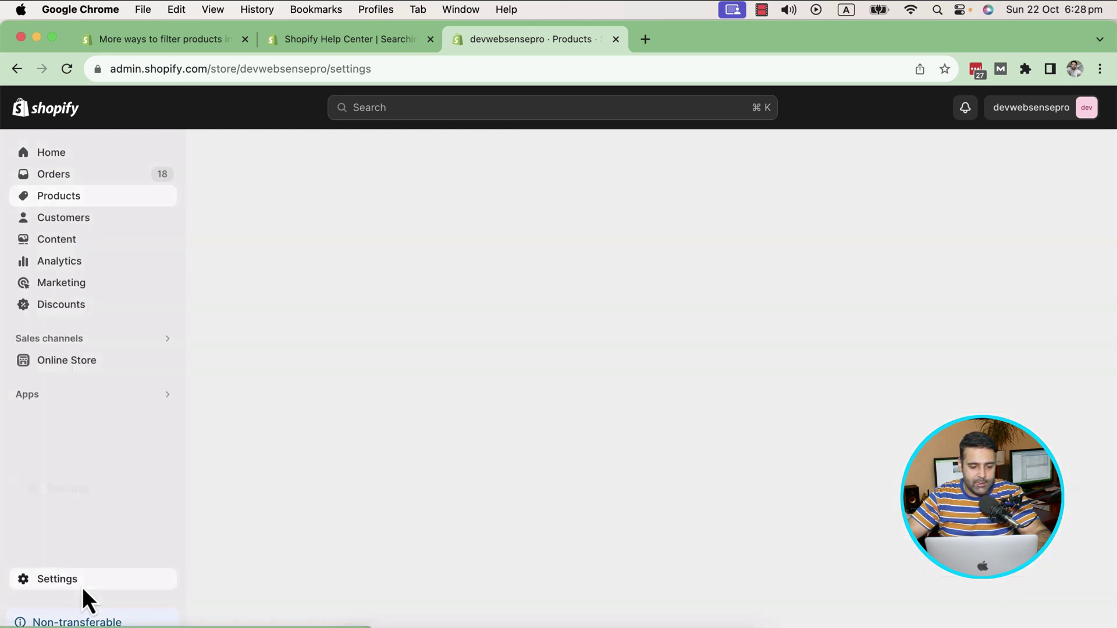
pyautogui.scroll(-4, 305, 303)
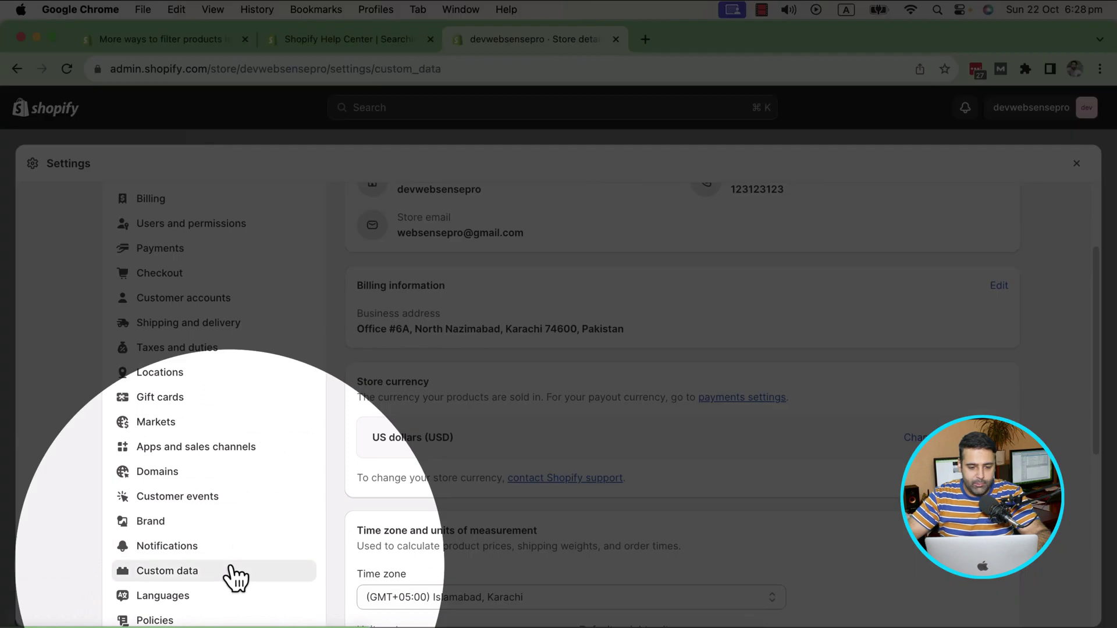
pyautogui.click(232, 575)
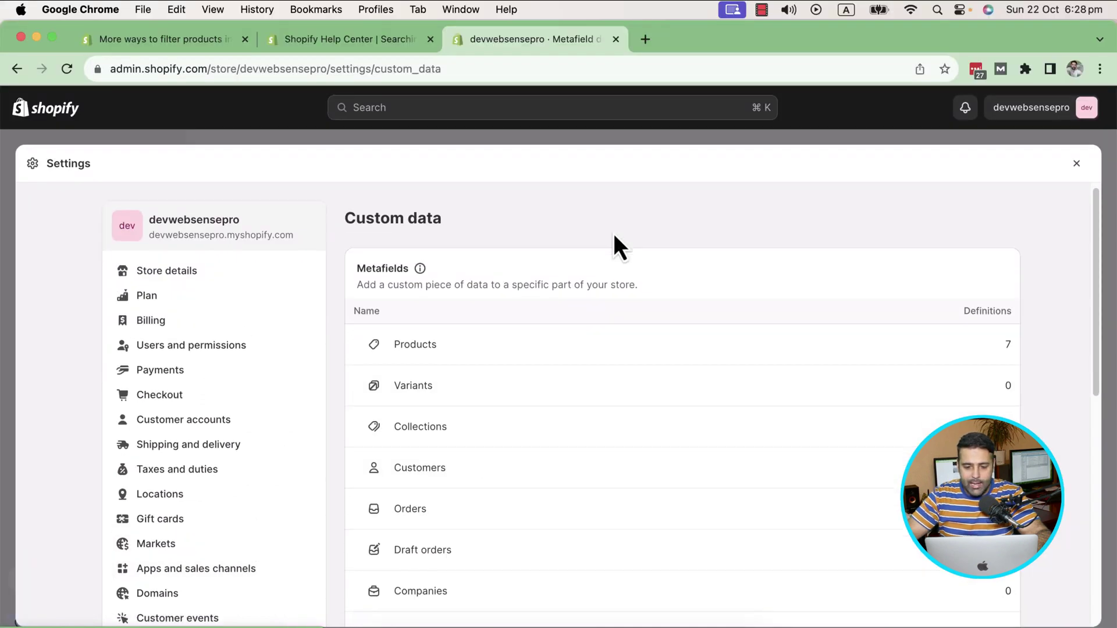
pyautogui.scroll(-1, 588, 291)
# Turn on 'Use as filter in admin' for the Tab 1 Title product metafield, save, and close Settings.
pyautogui.click(871, 332)
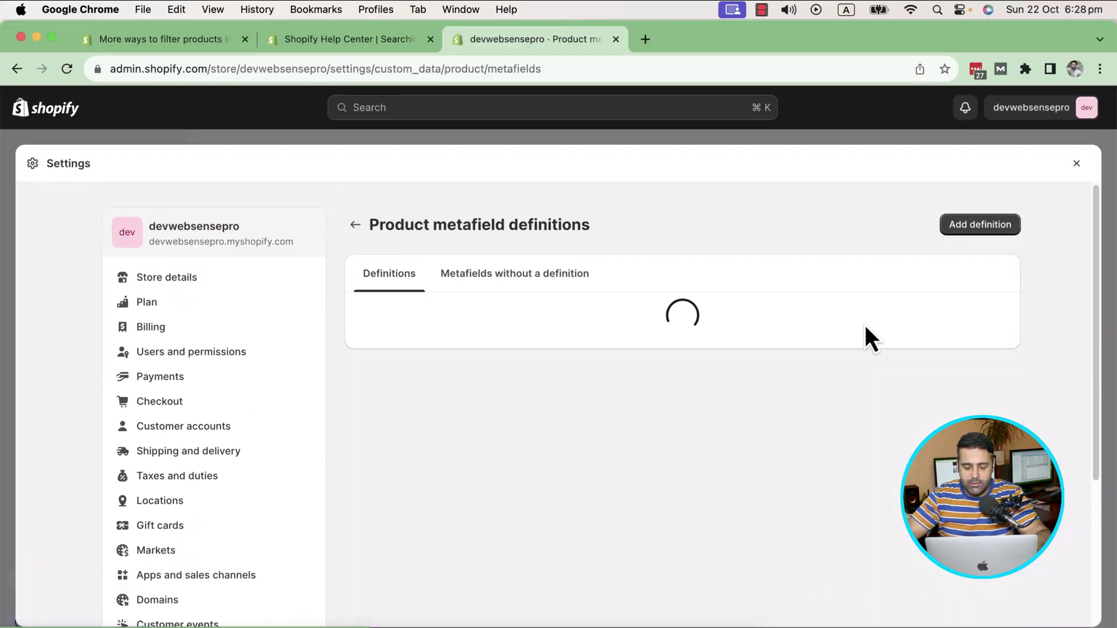
pyautogui.scroll(-1, 866, 259)
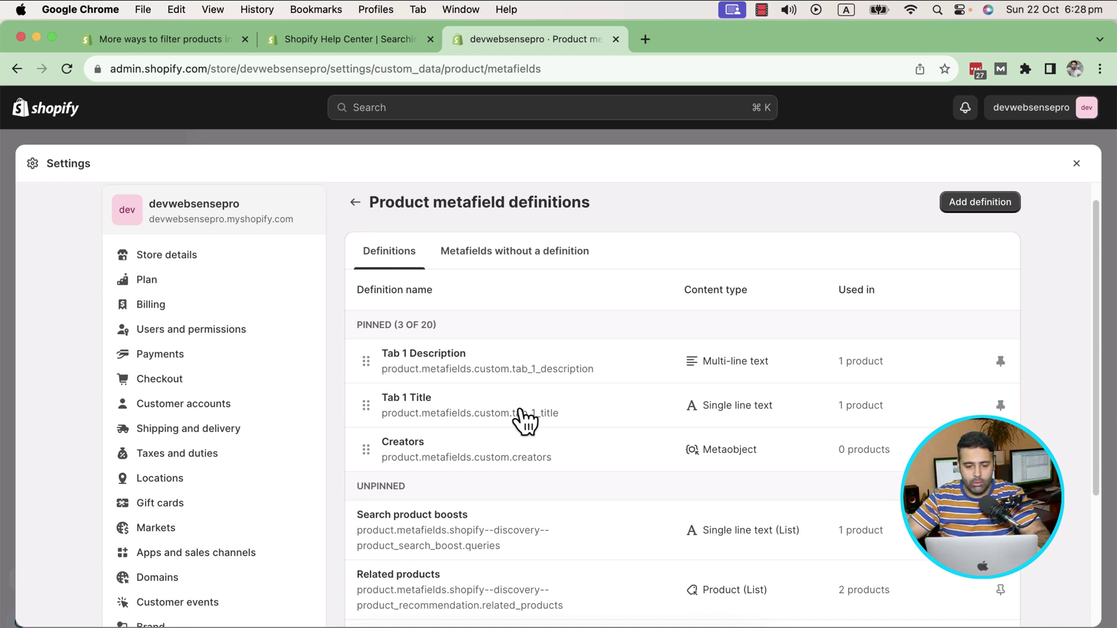
pyautogui.click(523, 418)
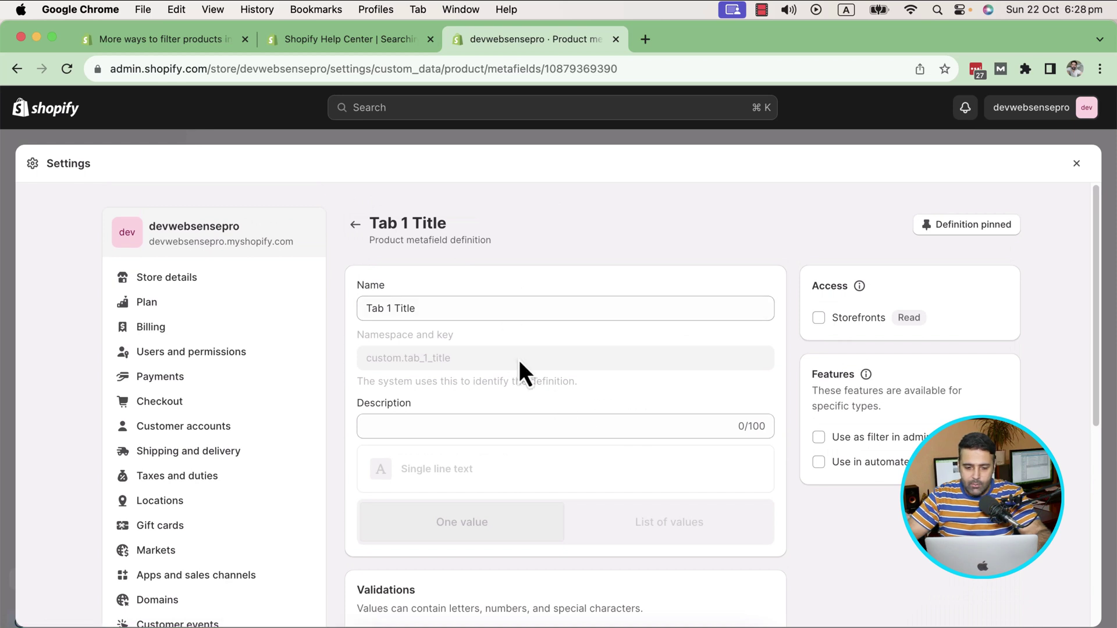
pyautogui.scroll(-3, 788, 273)
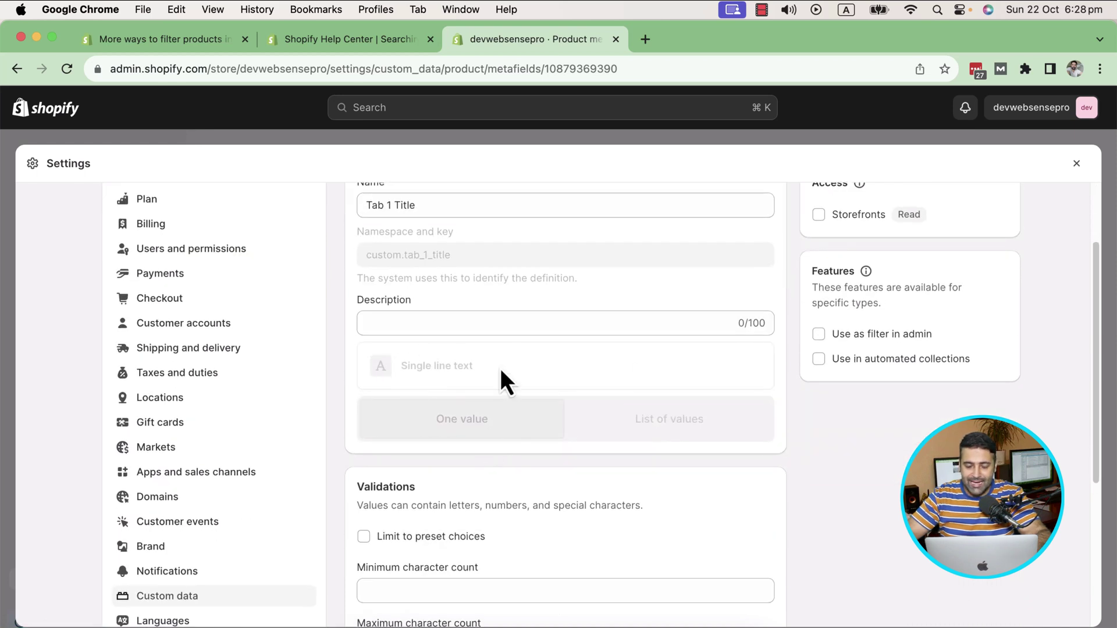
pyautogui.scroll(2, 501, 372)
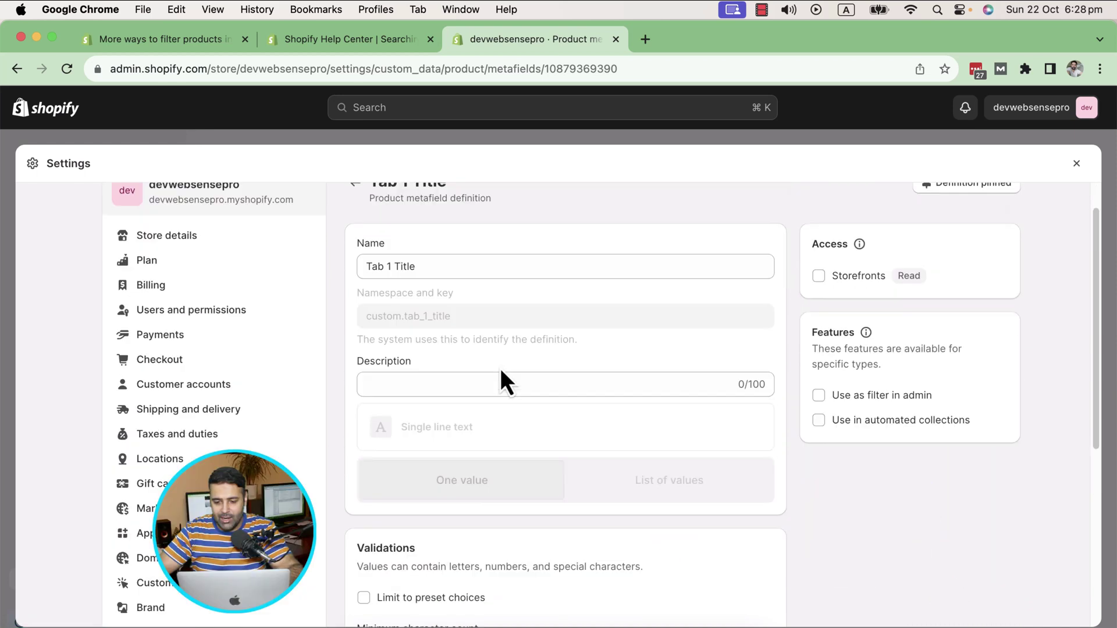
pyautogui.scroll(2, 501, 373)
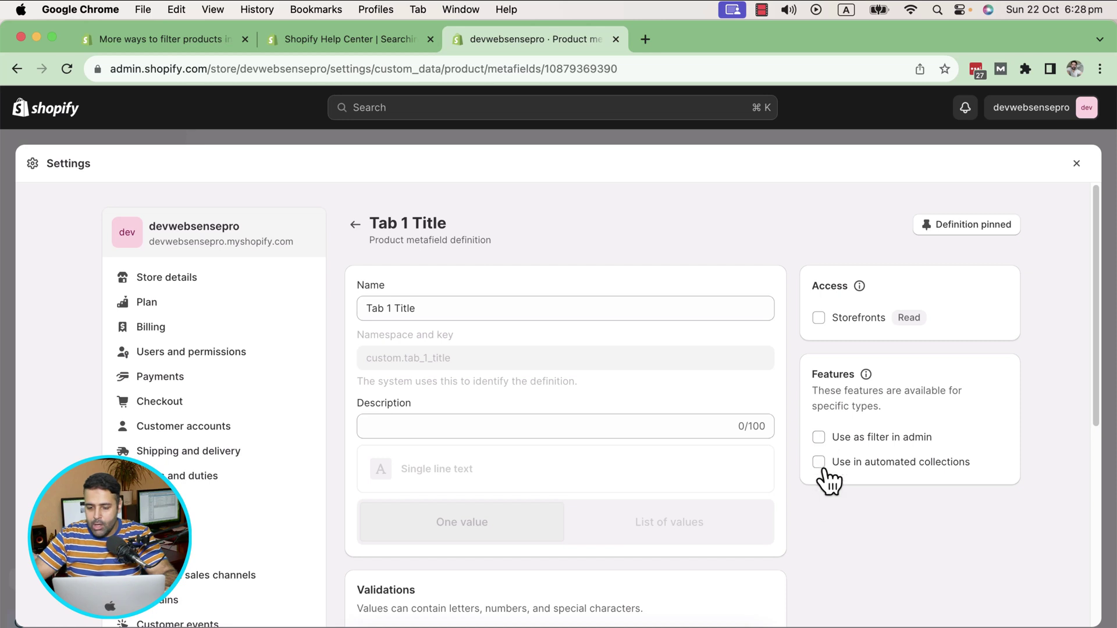
pyautogui.click(820, 442)
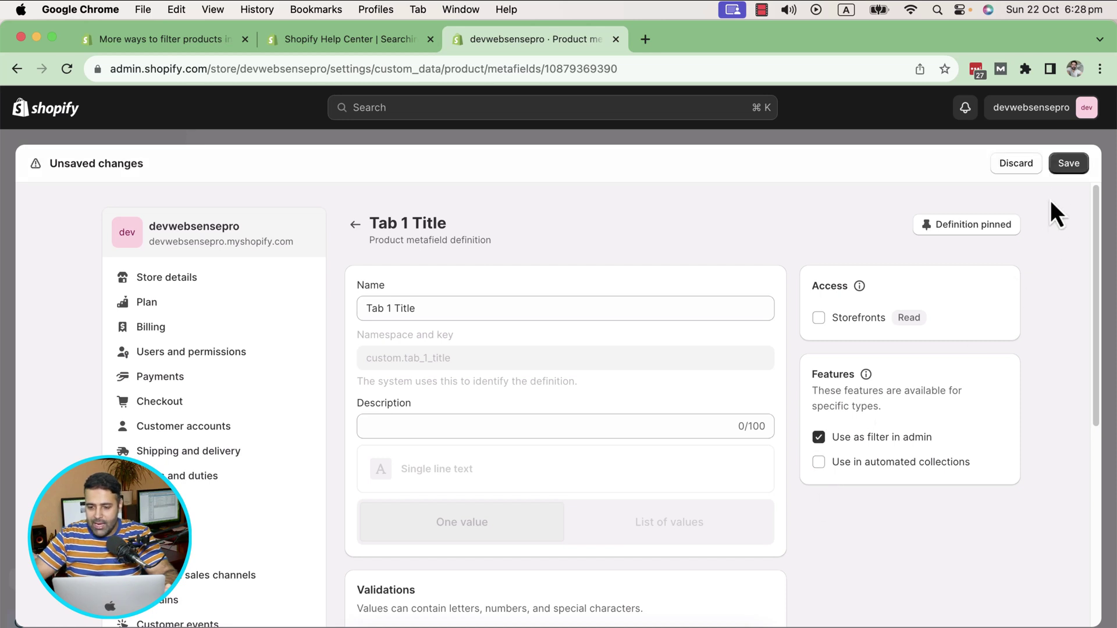
pyautogui.click(1065, 172)
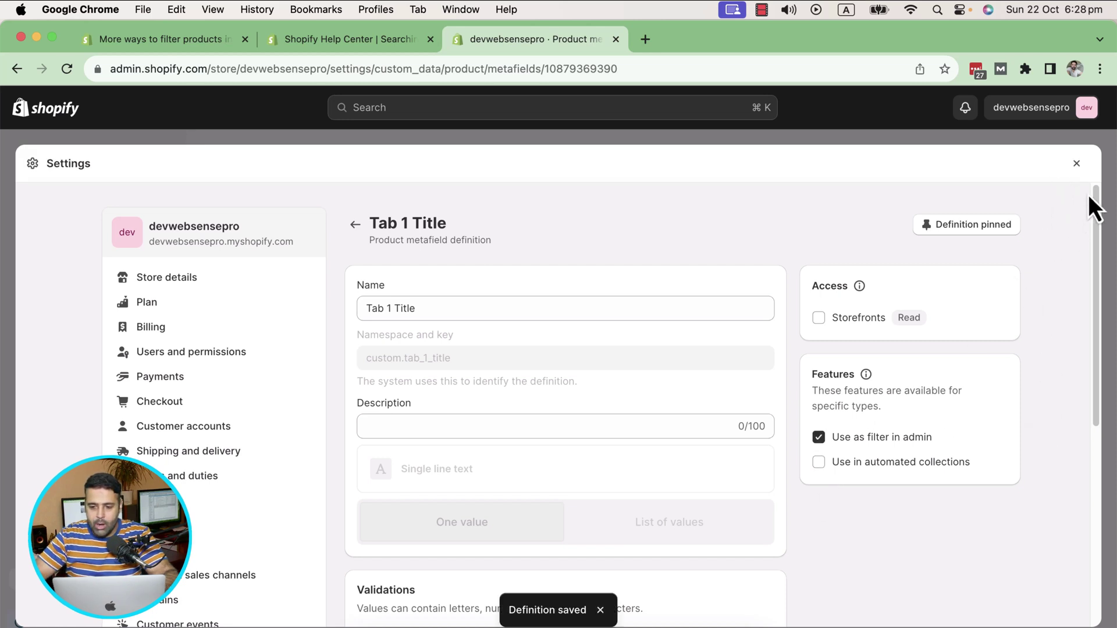
pyautogui.click(1076, 165)
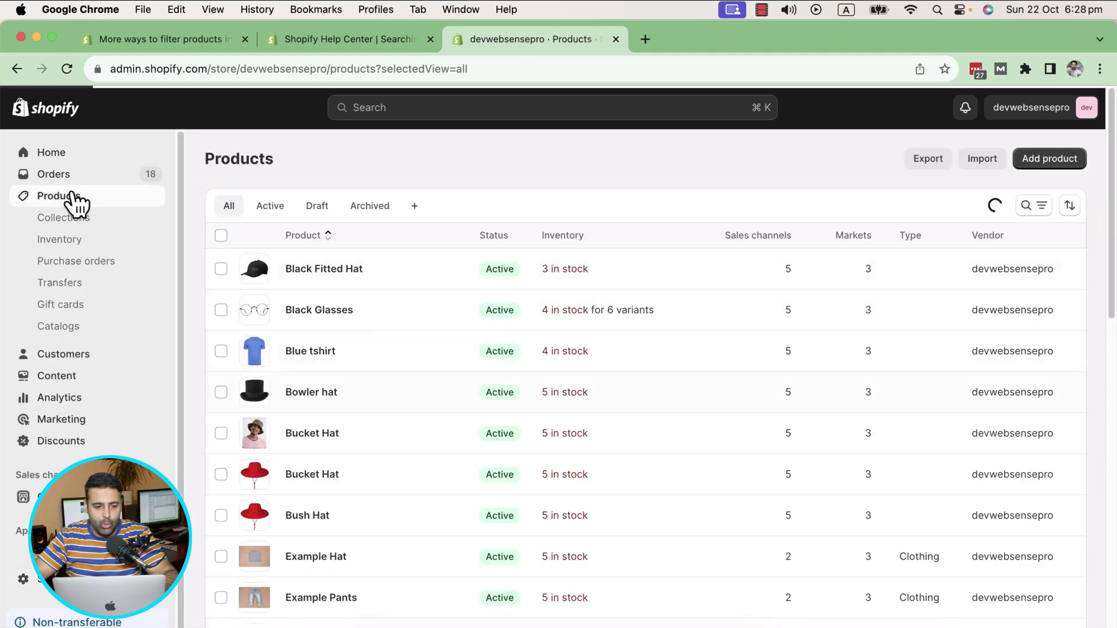
# Filter the product list by Tab 1 Title metafield value 'Blue Tshirt Description'.
pyautogui.click(1031, 206)
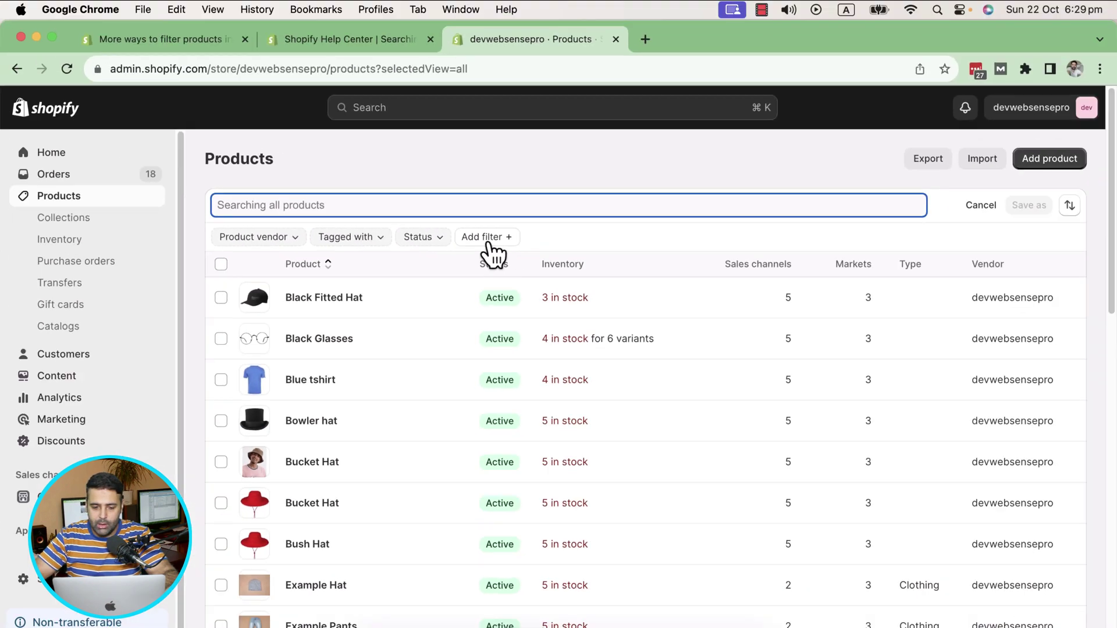
pyautogui.click(459, 210)
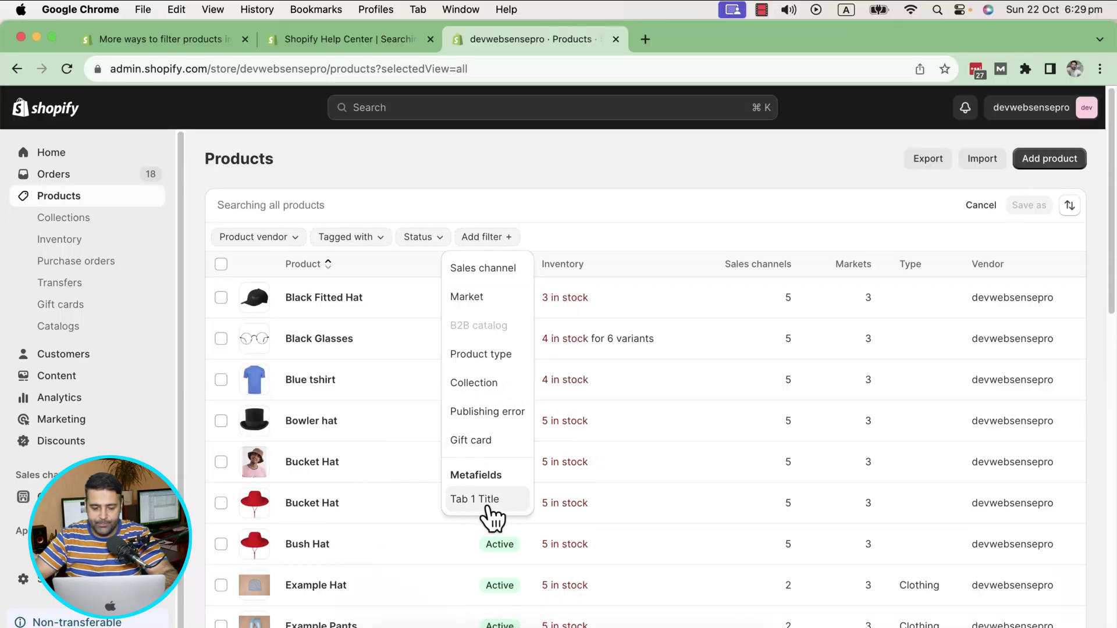
pyautogui.click(483, 502)
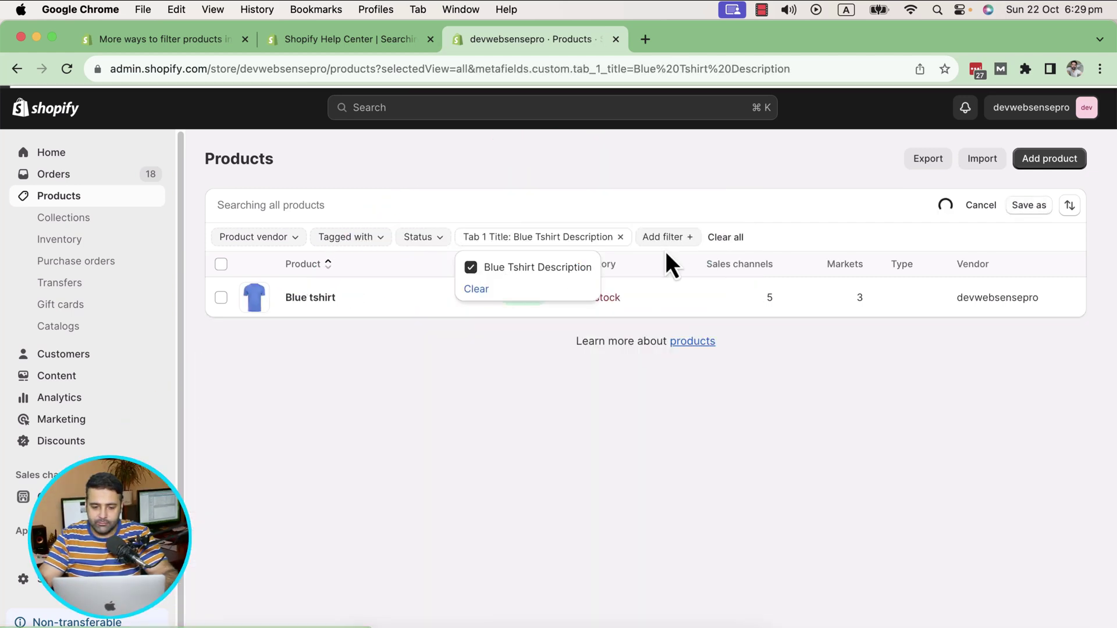
pyautogui.click(736, 205)
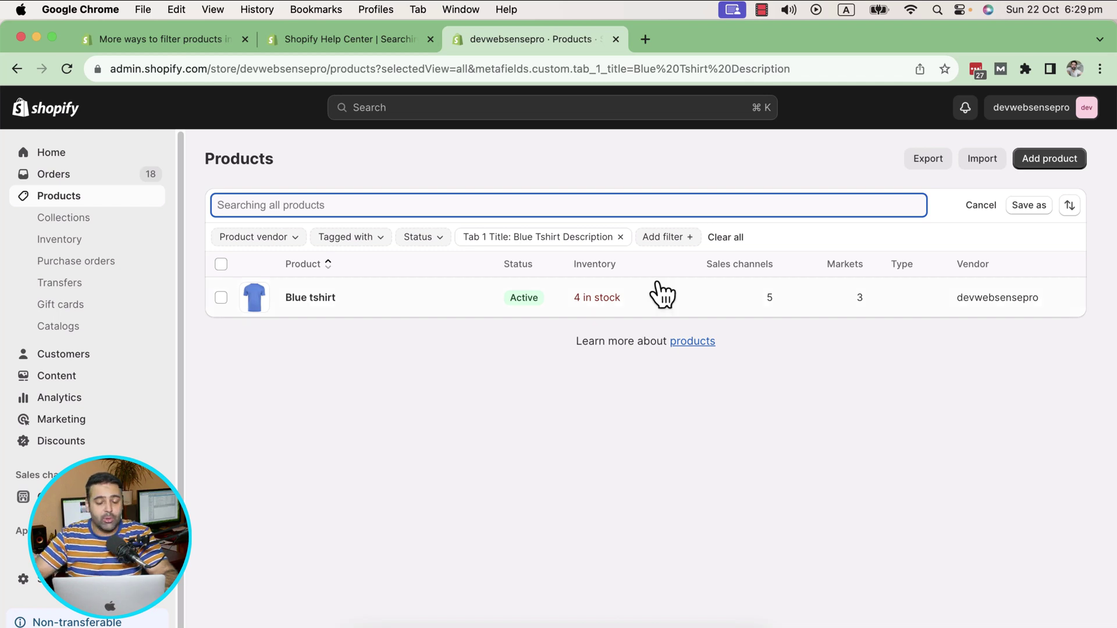
# Clear the metafield filter value to list all products, then return to the Help Center article.
pyautogui.click(622, 238)
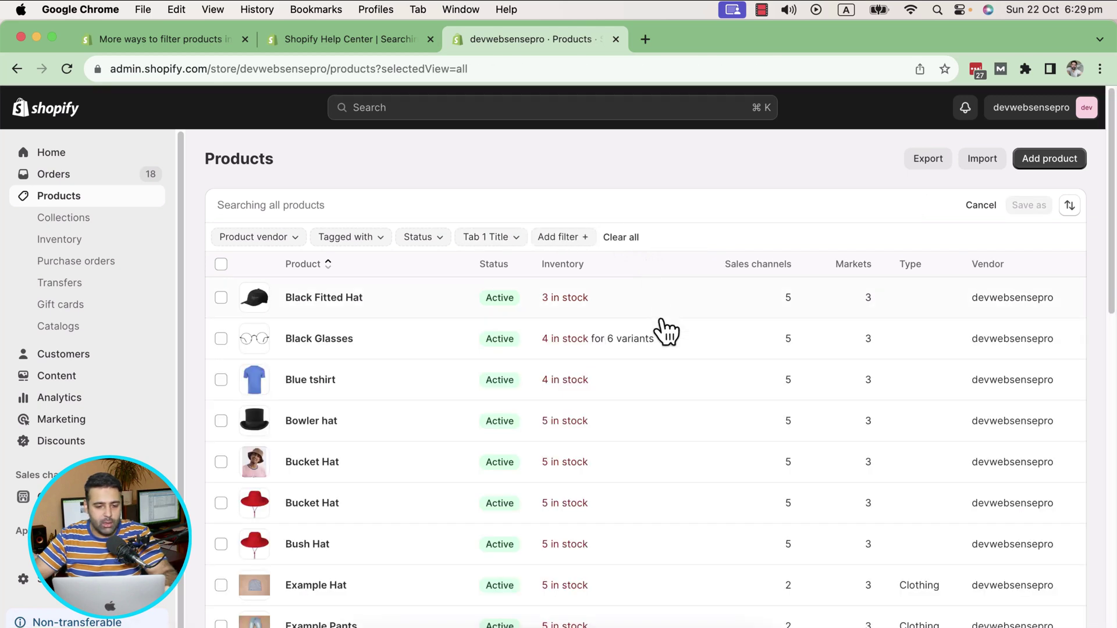
pyautogui.scroll(-3, 665, 332)
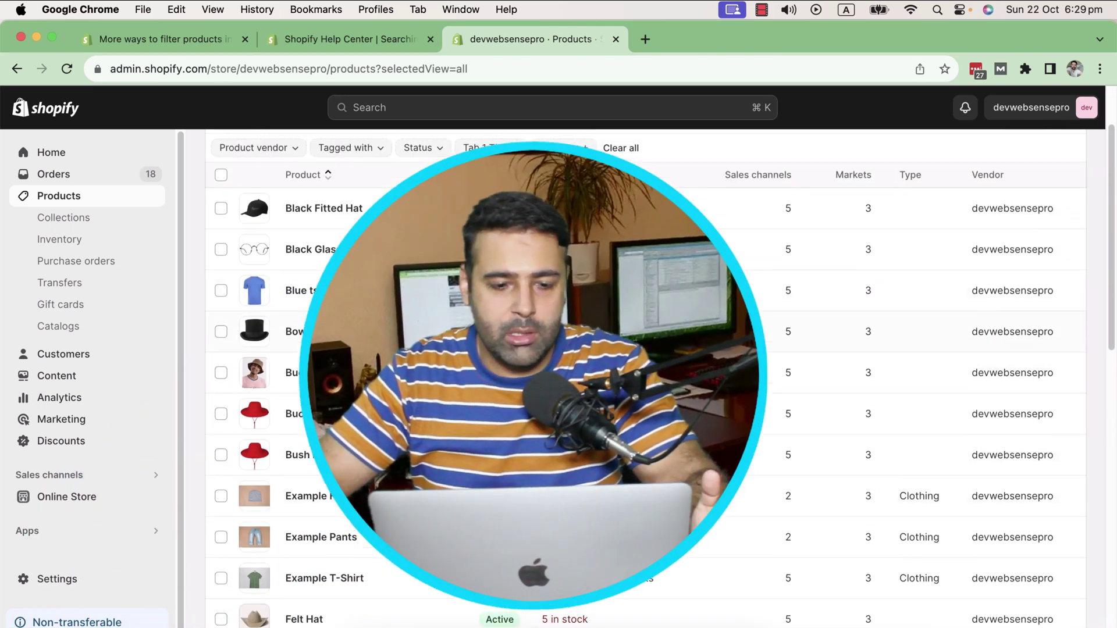
pyautogui.scroll(3, 666, 332)
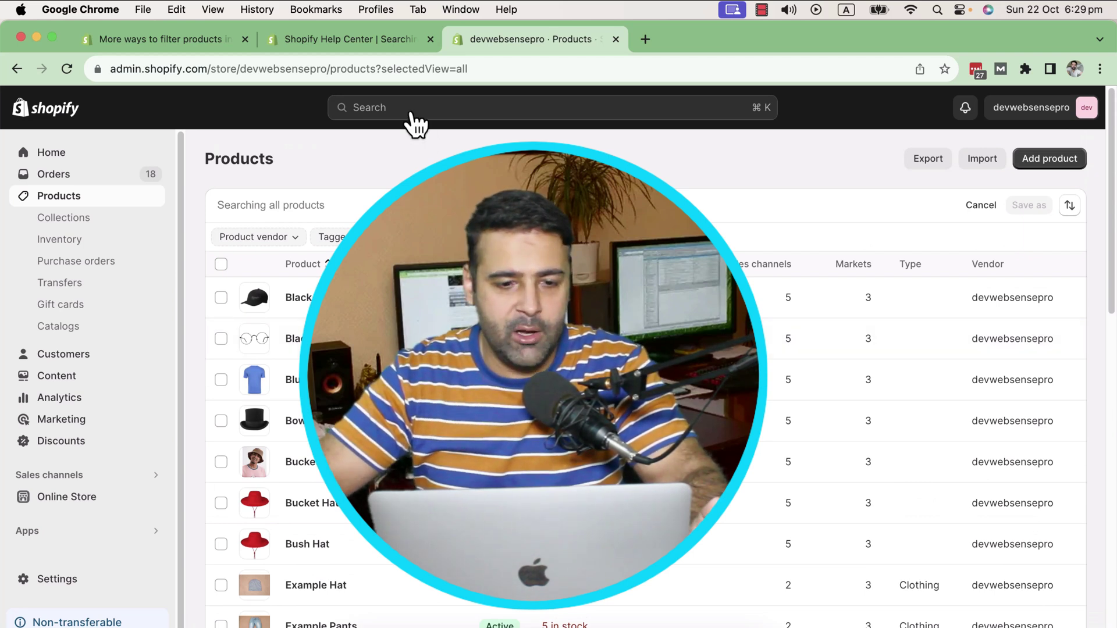
pyautogui.click(391, 46)
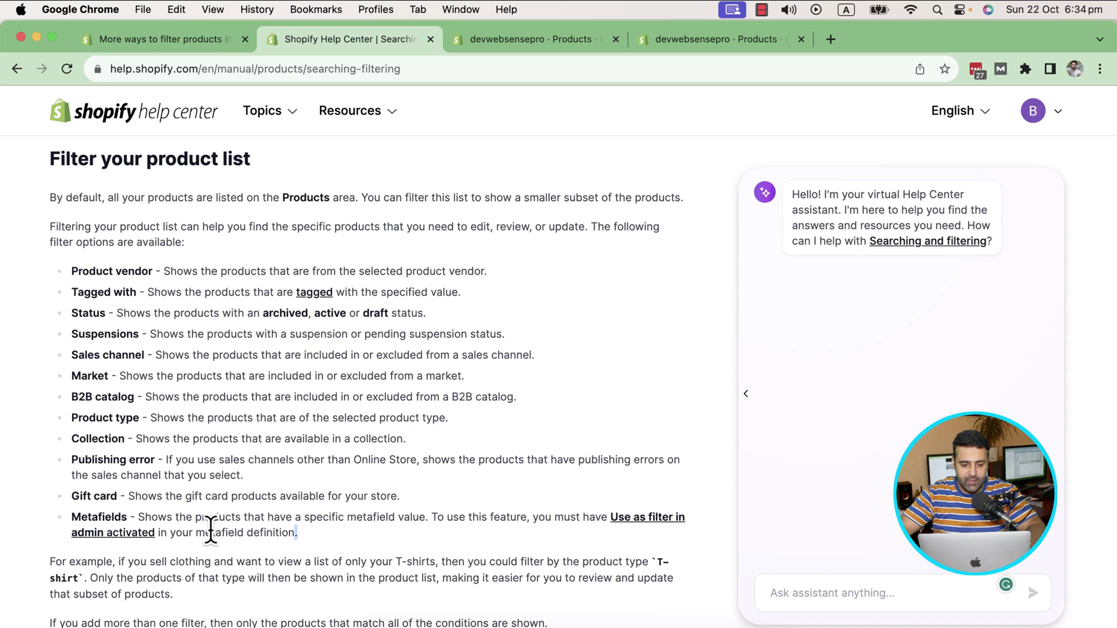
# Highlight the Metafields and Gift card filter descriptions, then go back to the admin Products list.
pyautogui.moveTo(211, 531); pyautogui.dragTo(71, 516)
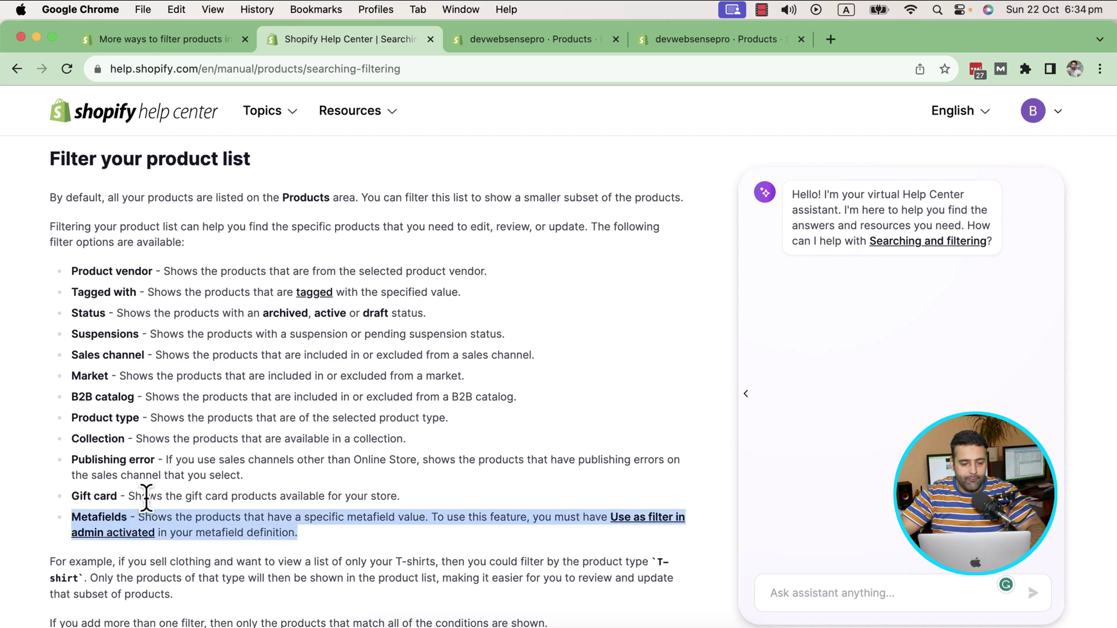
pyautogui.tripleClick(145, 497)
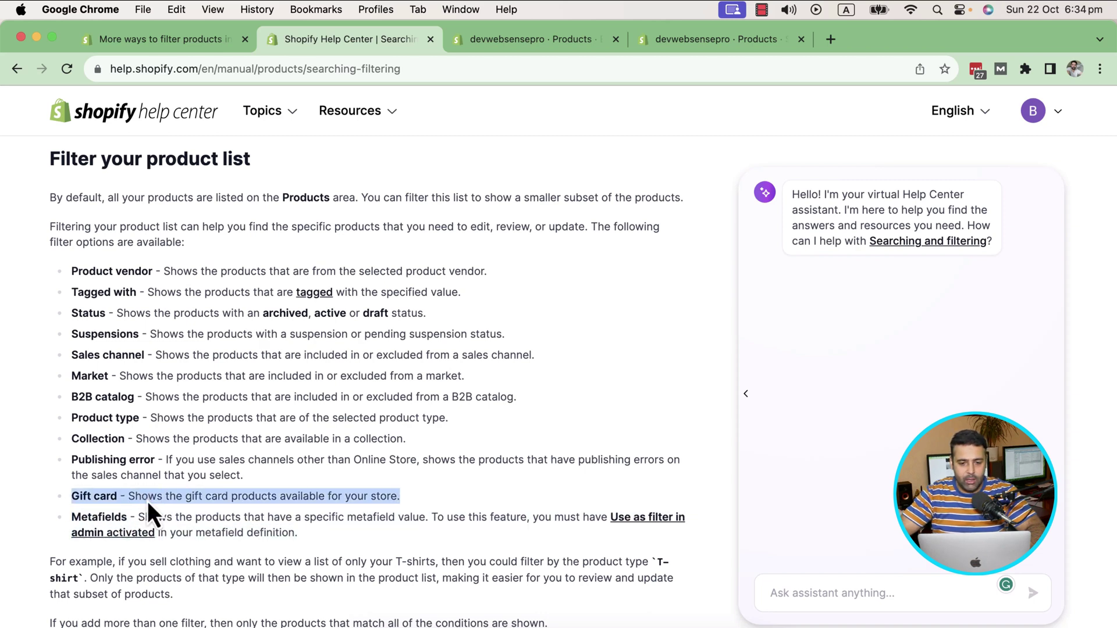
pyautogui.click(535, 40)
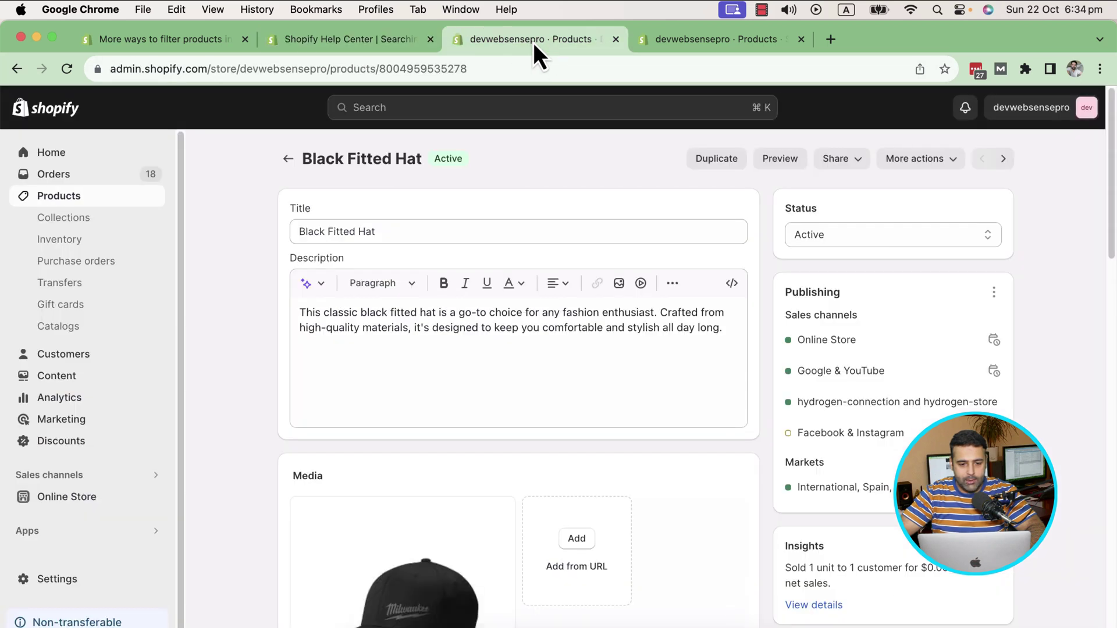
pyautogui.click(696, 41)
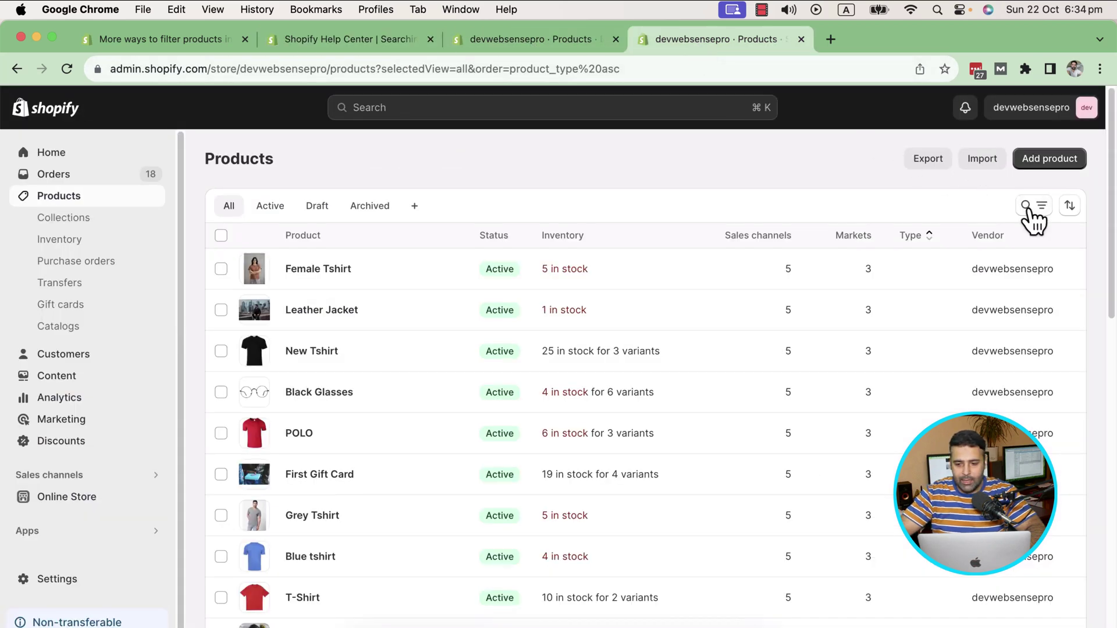
# Add a Gift card filter showing only First Gift Card, then untick it to list all products.
pyautogui.click(1030, 207)
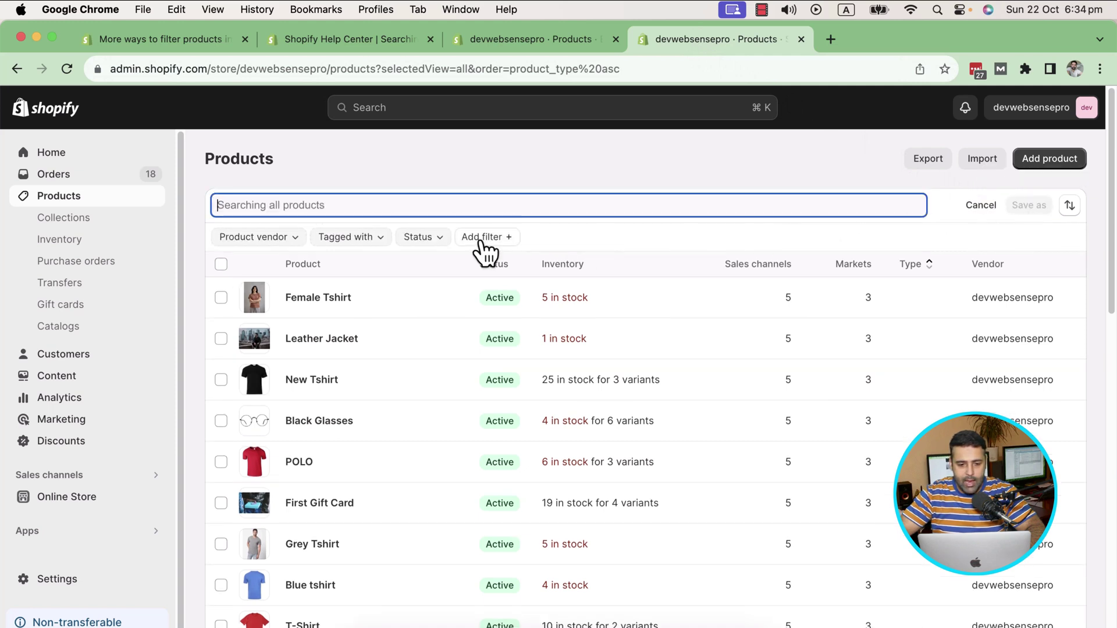
pyautogui.click(482, 238)
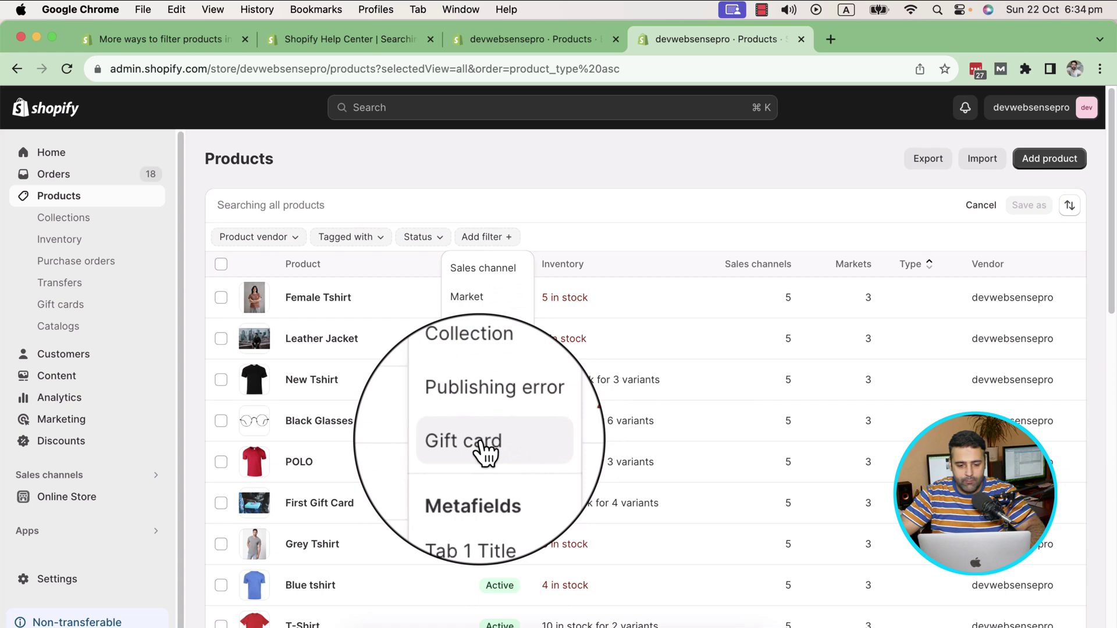
pyautogui.click(483, 447)
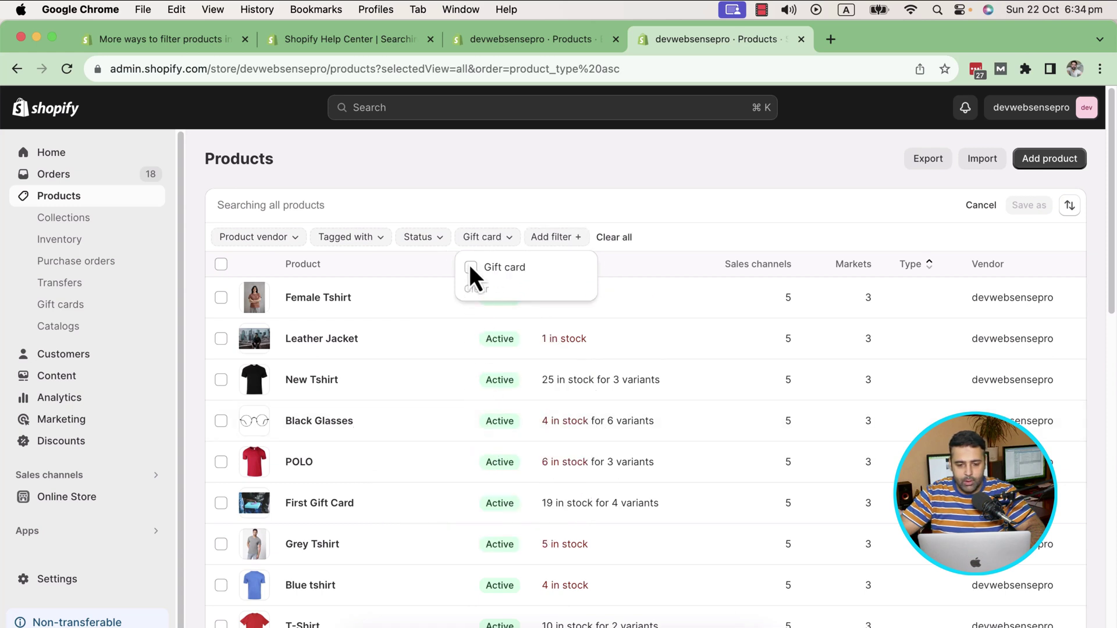
pyautogui.click(470, 268)
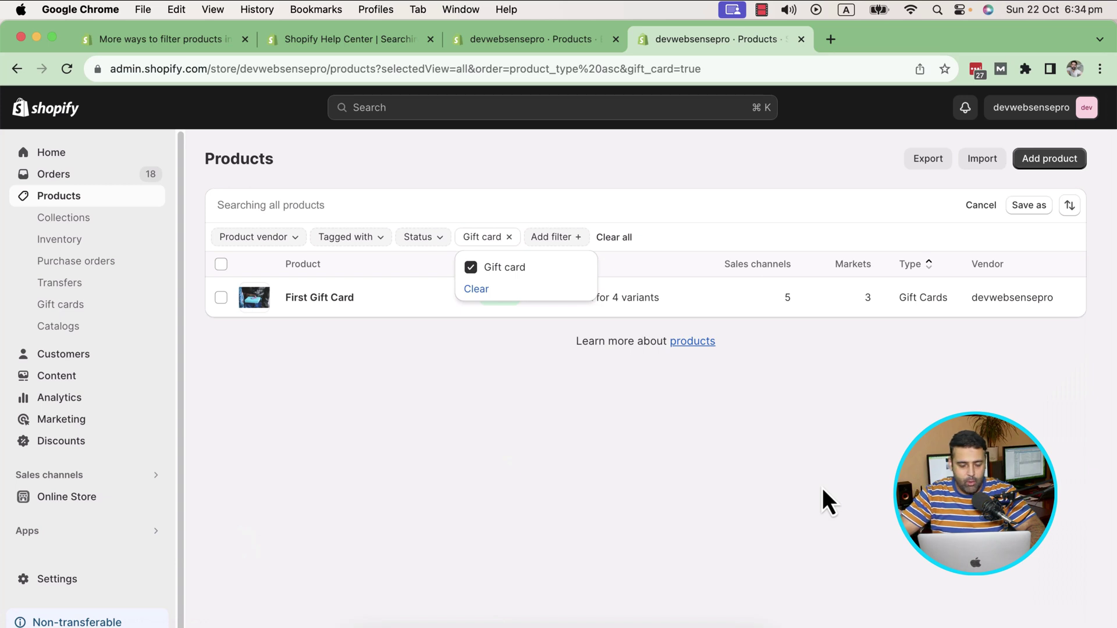
pyautogui.click(472, 269)
# Highlight the Publishing error filter description in the Help Center, then return to the Products list.
pyautogui.click(320, 40)
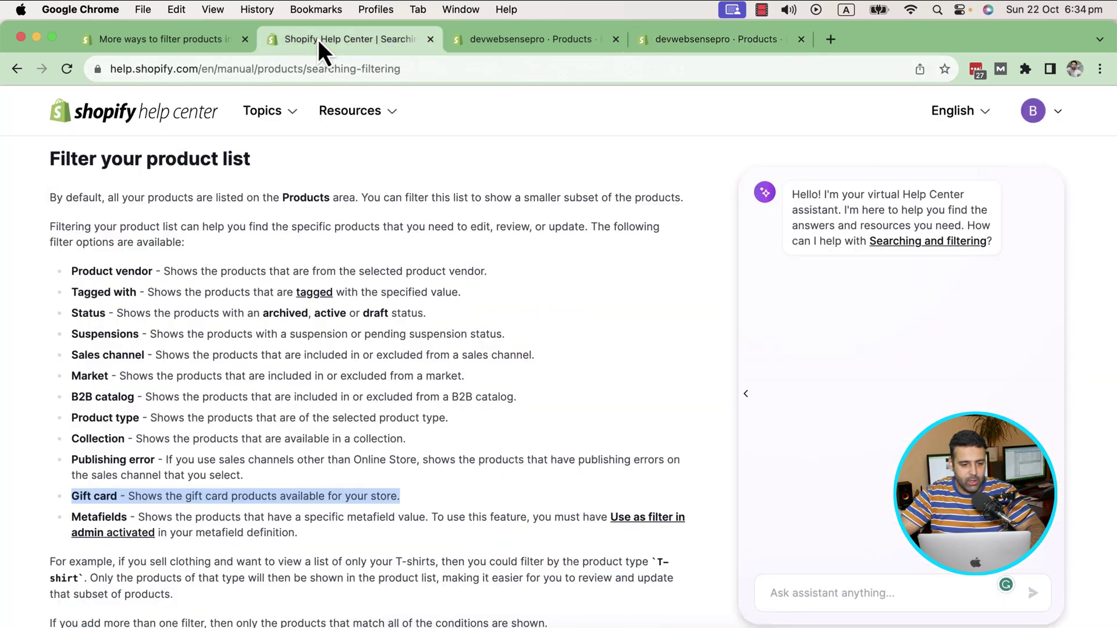
pyautogui.moveTo(243, 476); pyautogui.dragTo(71, 460)
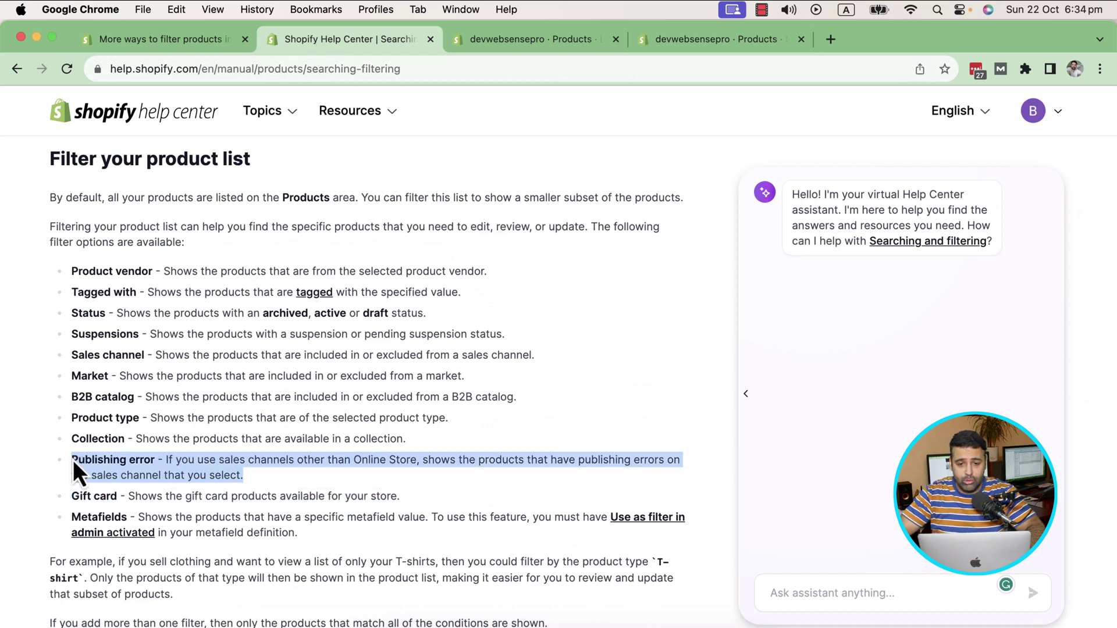
pyautogui.click(539, 43)
pyautogui.click(663, 44)
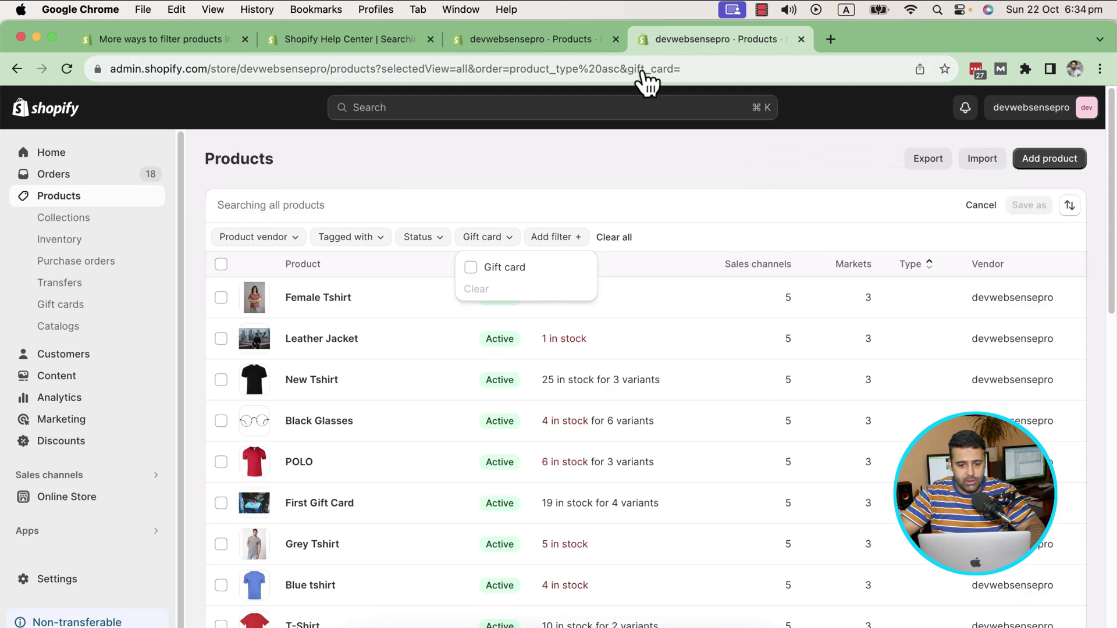
# Add a Collection filter to review collections like All Products and New Collection, then return to the article.
pyautogui.click(569, 239)
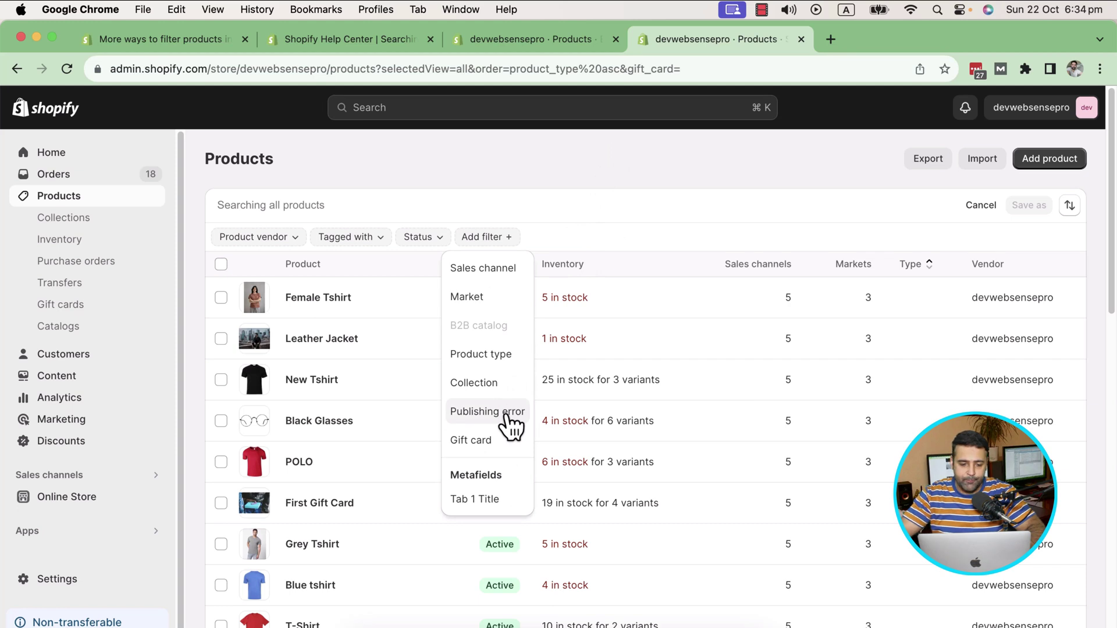
pyautogui.press('Up')
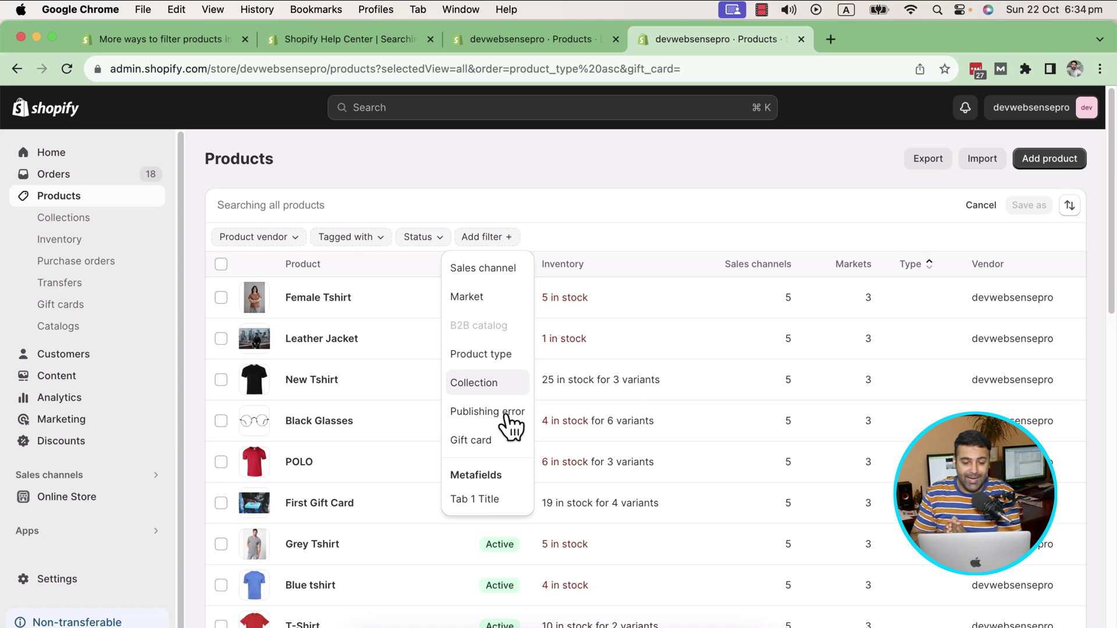
pyautogui.click(499, 385)
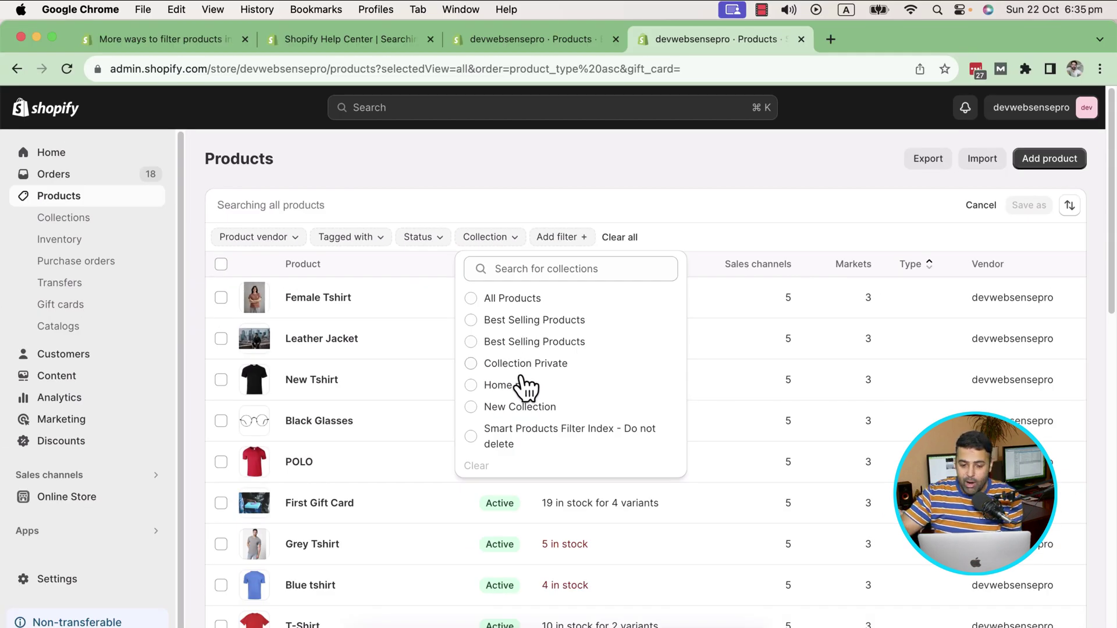
pyautogui.click(319, 47)
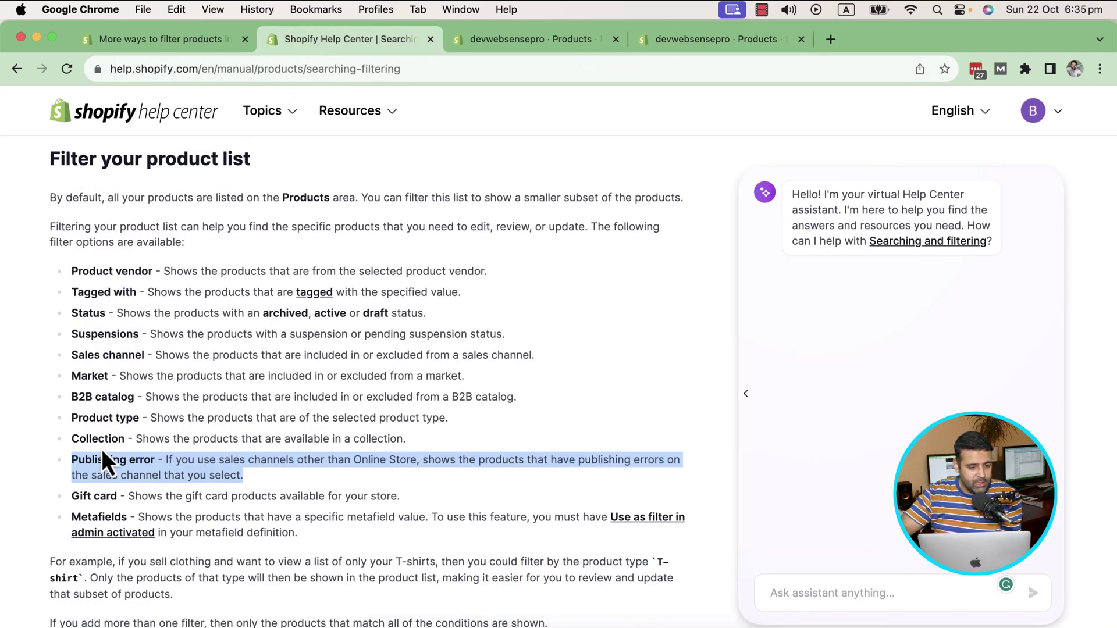
# Highlight the Product type, Market and Product vendor filter names in the article.
pyautogui.moveTo(140, 418); pyautogui.dragTo(80, 416)
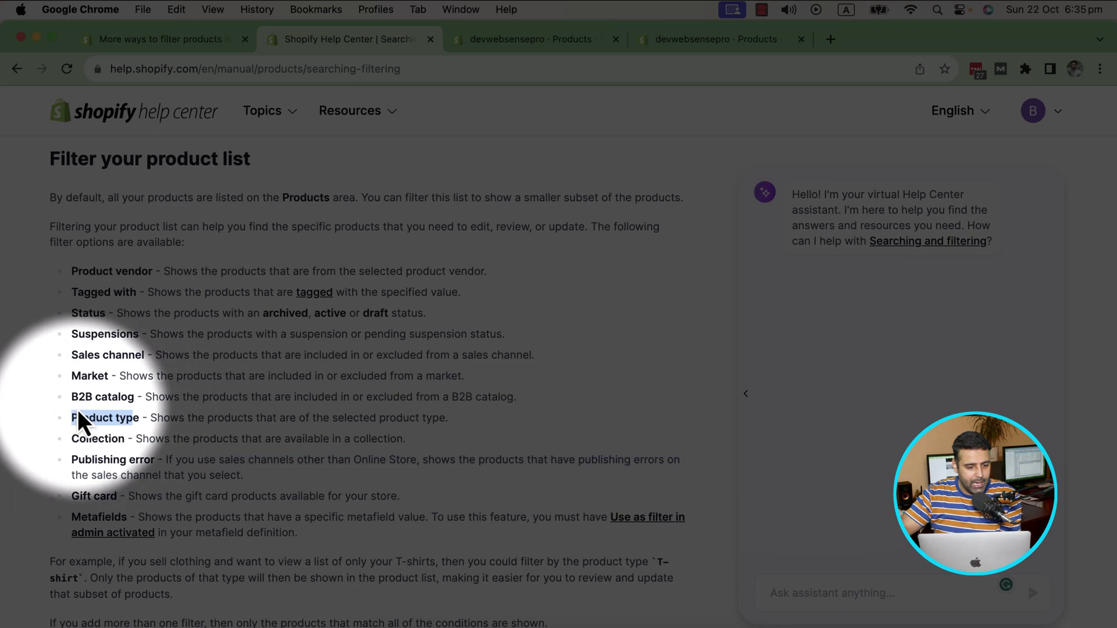
pyautogui.doubleClick(79, 376)
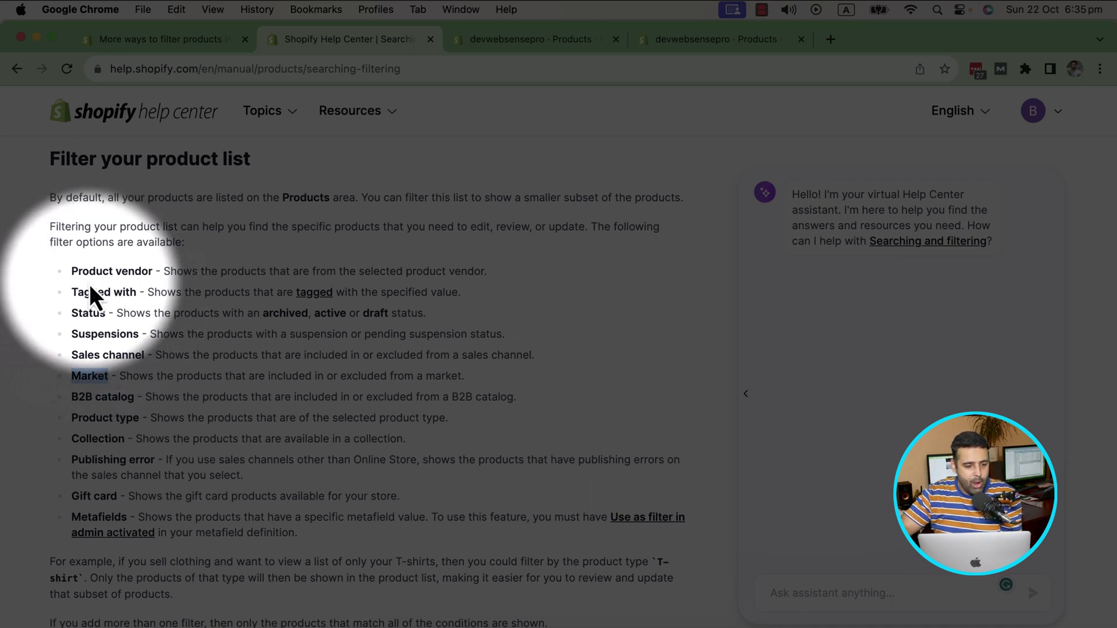
pyautogui.moveTo(71, 271); pyautogui.dragTo(152, 271)
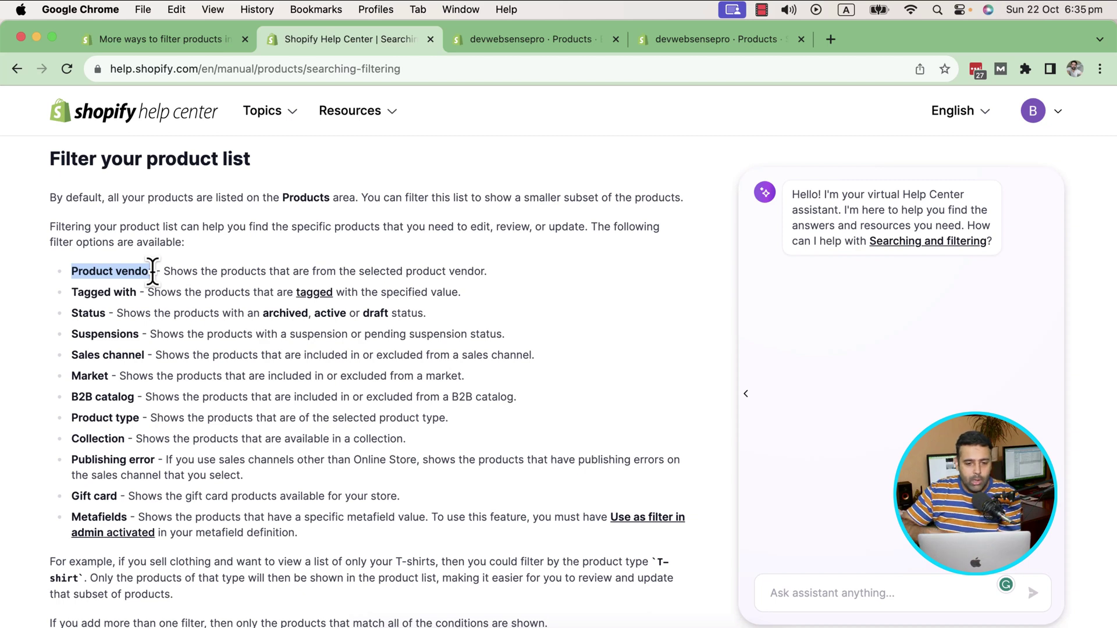
# Back on the admin Products list, drop the empty Collection filter and browse the filter menu.
pyautogui.click(559, 41)
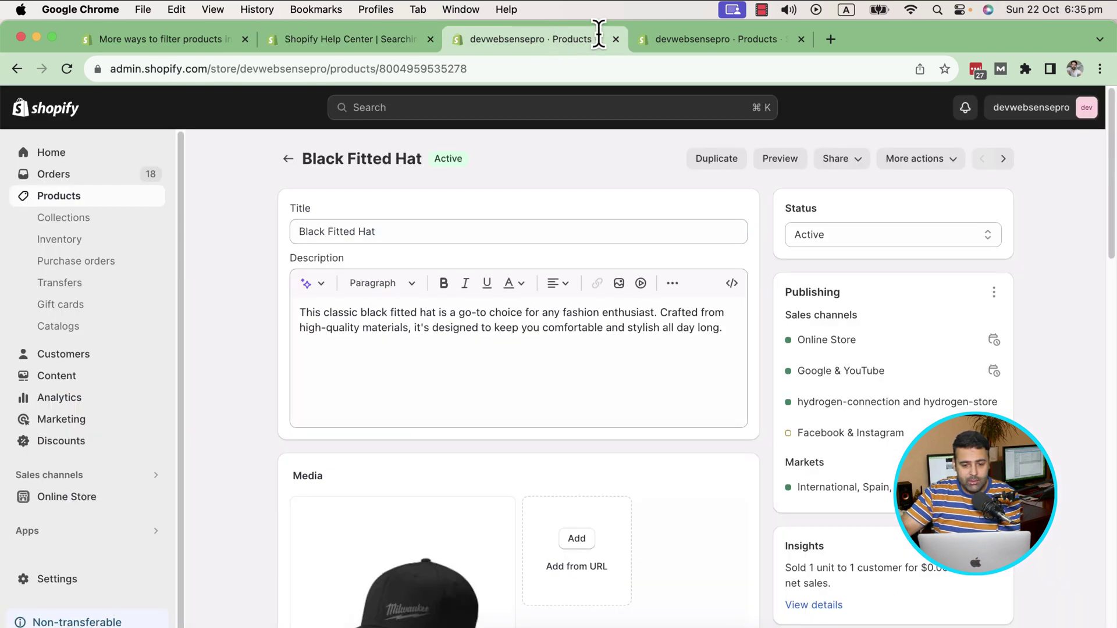
pyautogui.click(706, 41)
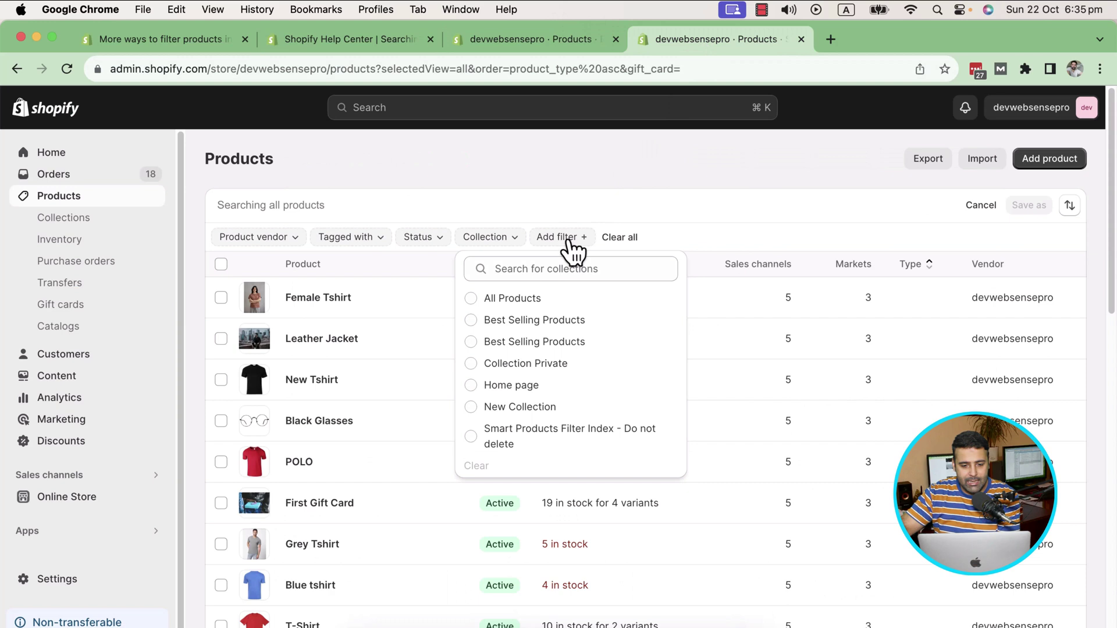
pyautogui.click(568, 241)
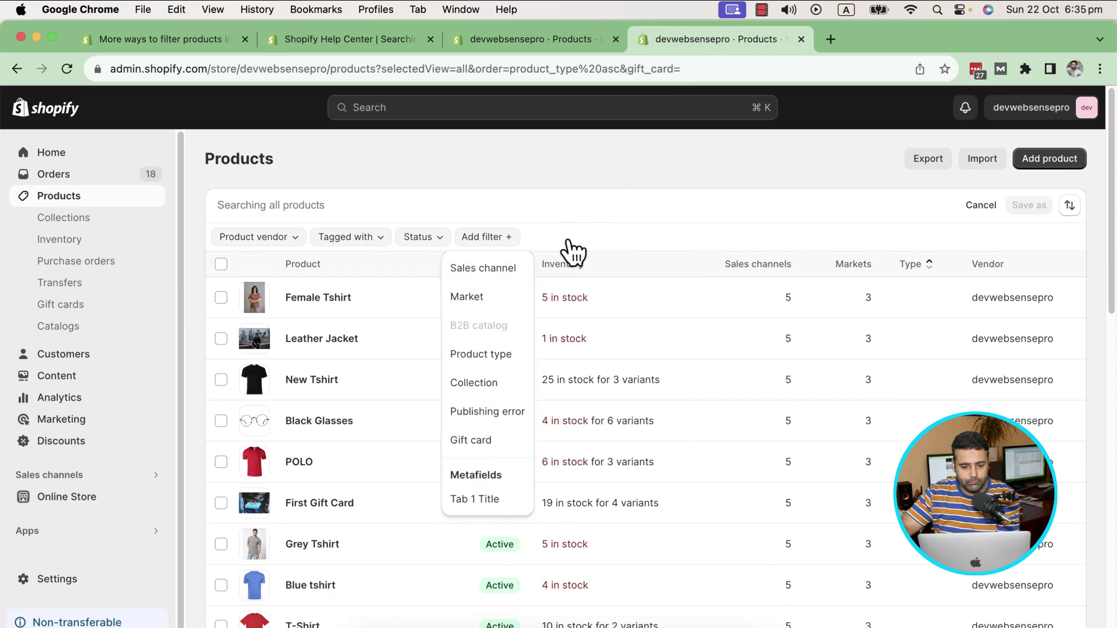